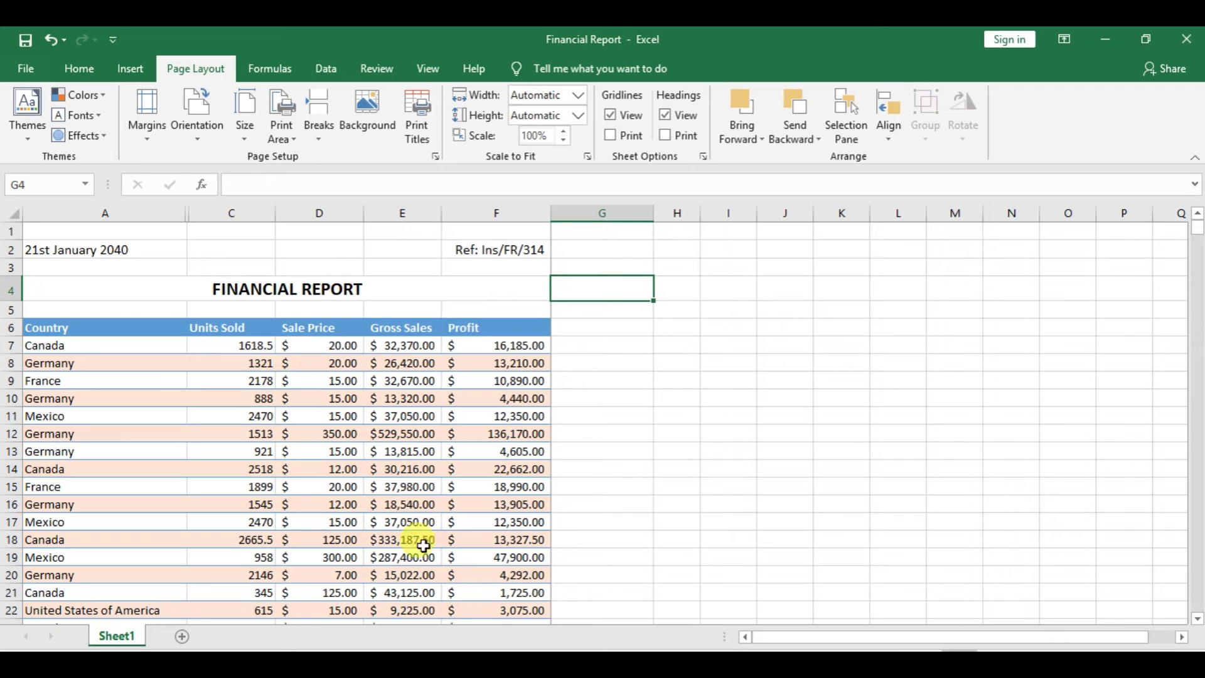
Select the report range A1:F36 in Excel and set it as the print area.
click(64, 69)
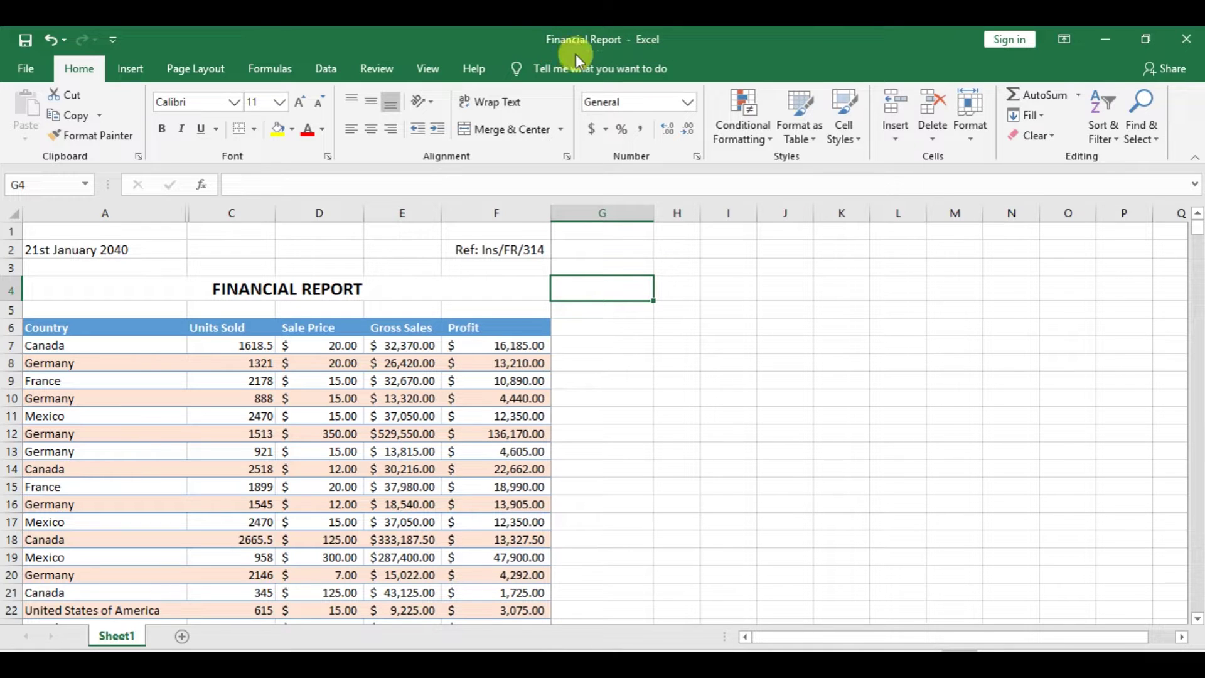
click(191, 72)
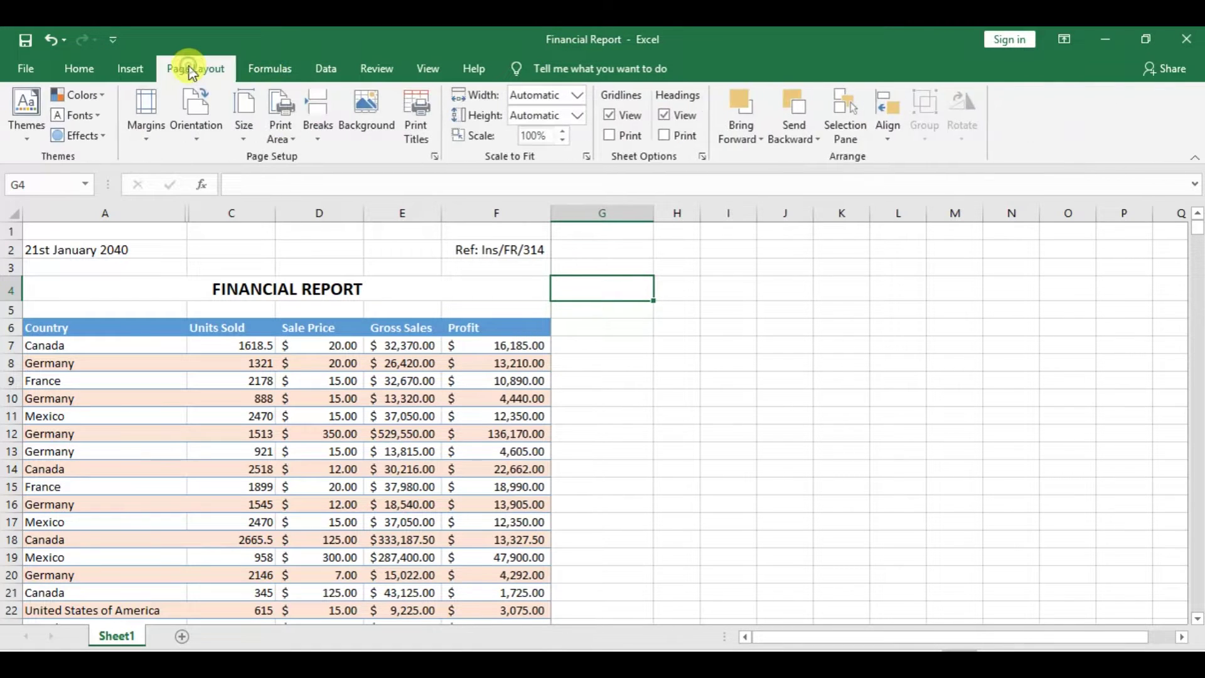
mouse_move(51, 233)
mouse_down()
mouse_move(322, 283)
mouse_move(402, 557)
mouse_up()
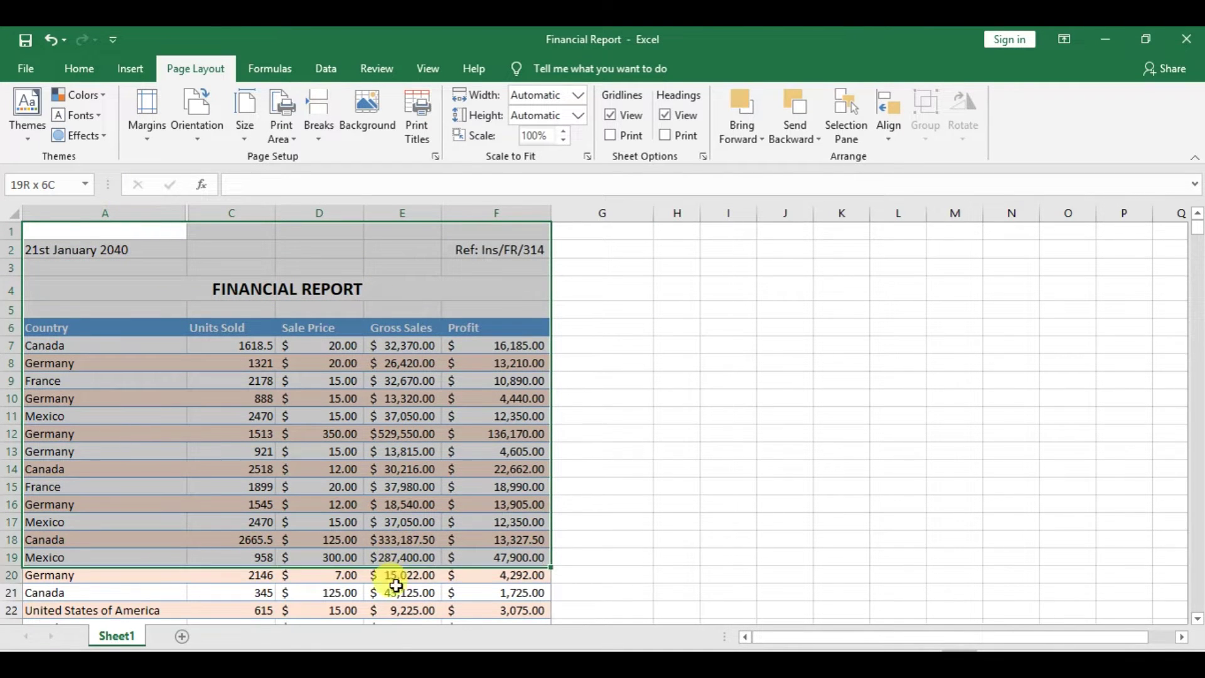
mouse_move(402, 558)
mouse_down()
mouse_move(399, 639)
mouse_move(390, 537)
mouse_up()
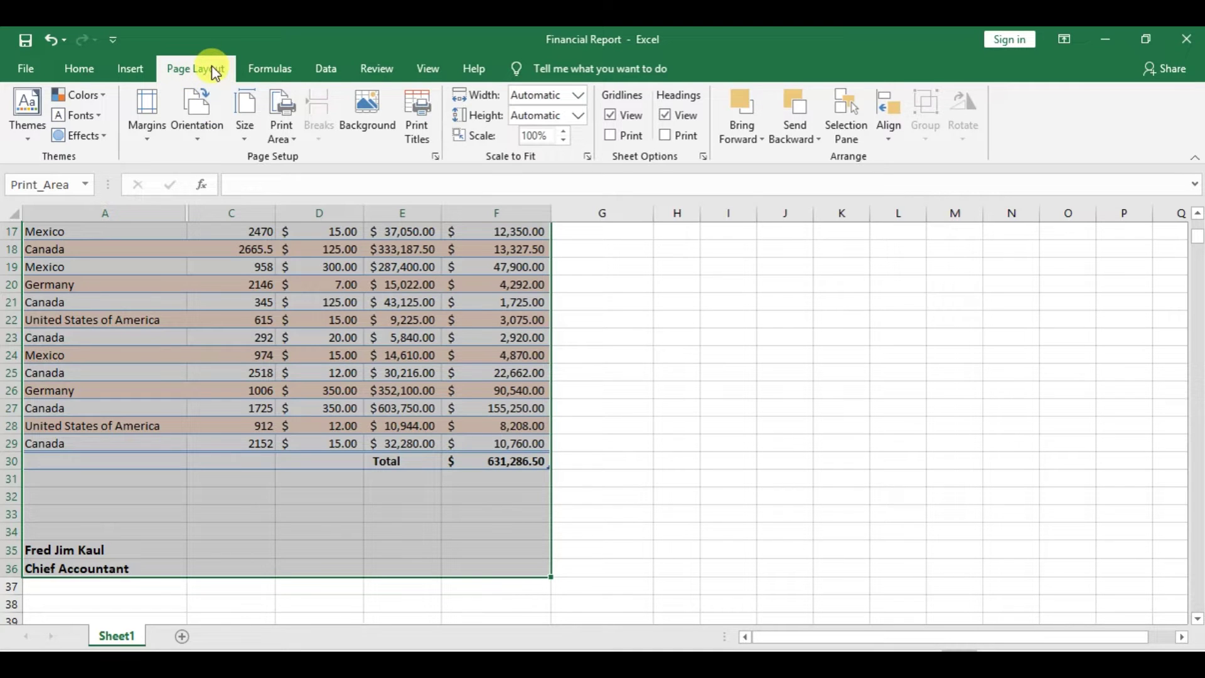
click(299, 138)
click(312, 158)
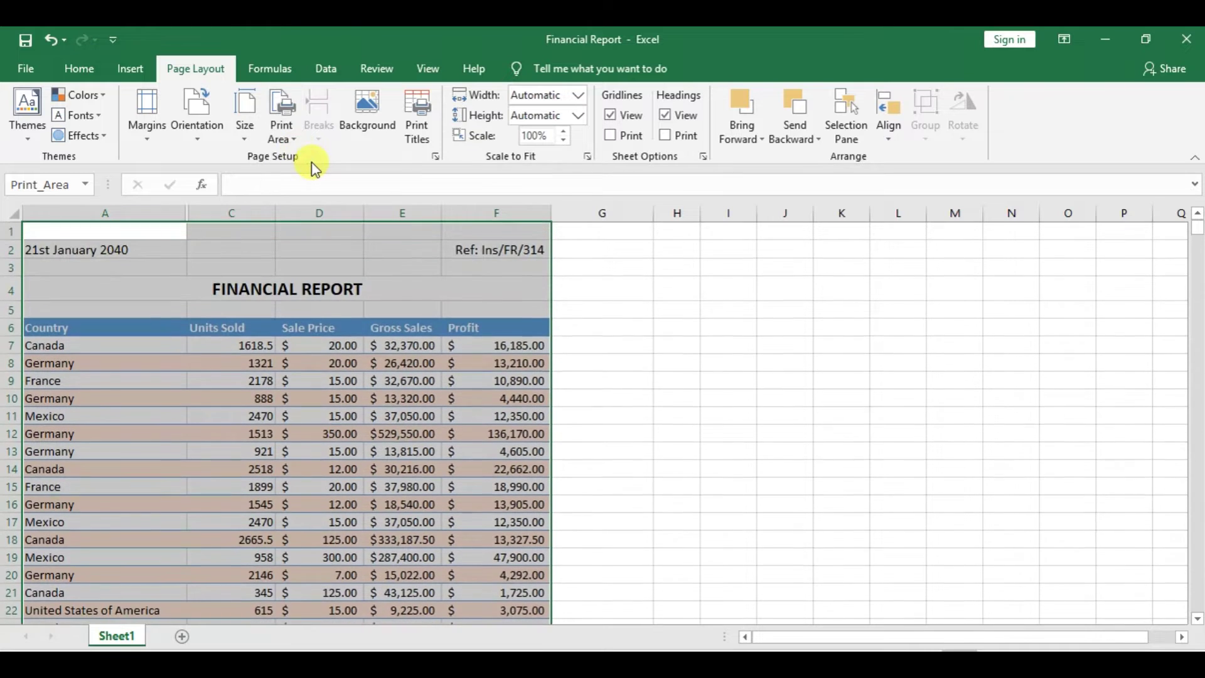
click(635, 294)
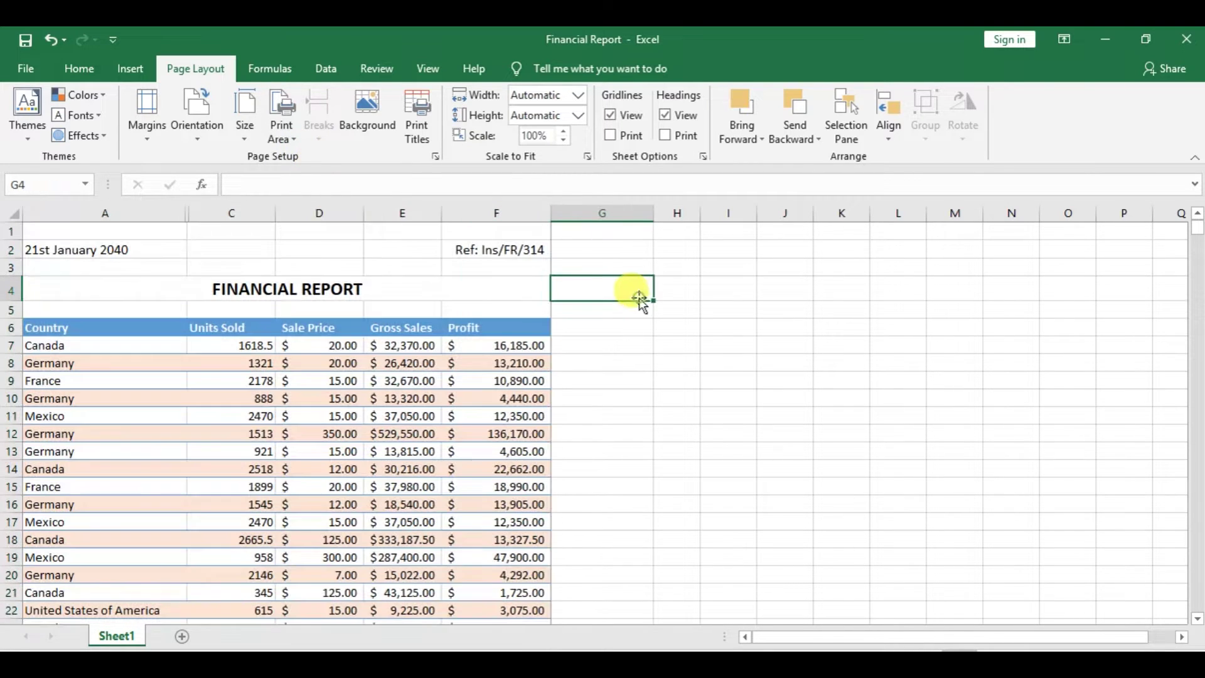
Save the workbook as PDF type, named Financial Report, in the Downloads folder.
click(26, 69)
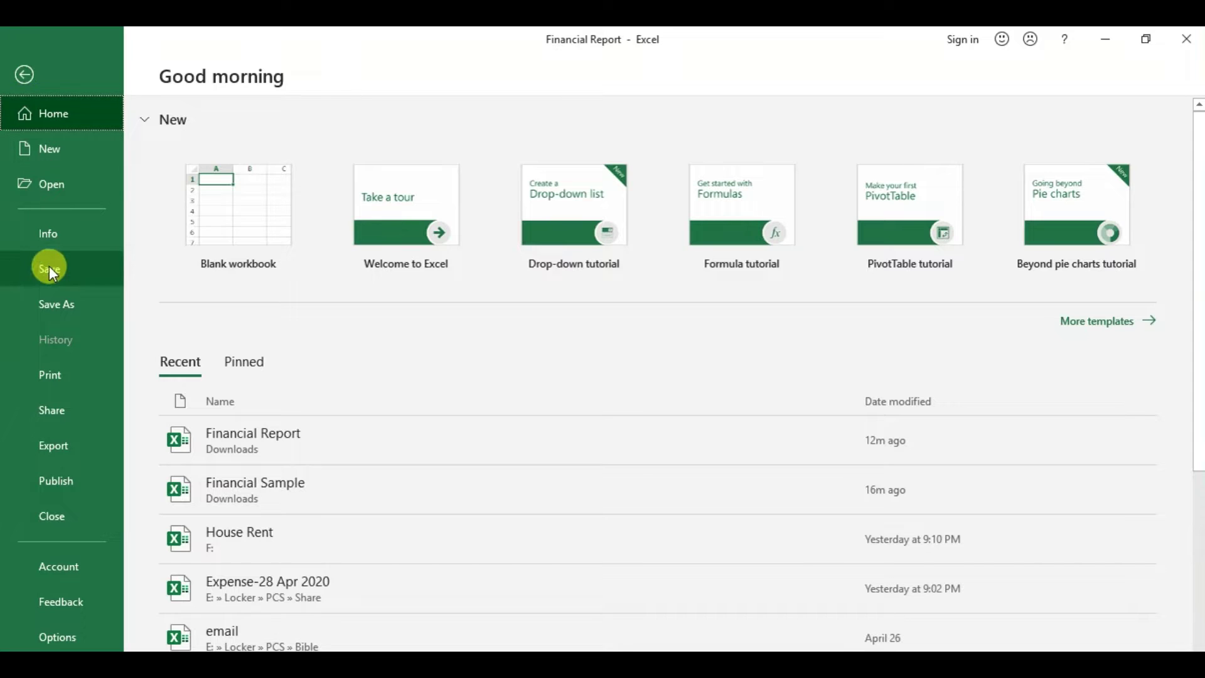
click(53, 307)
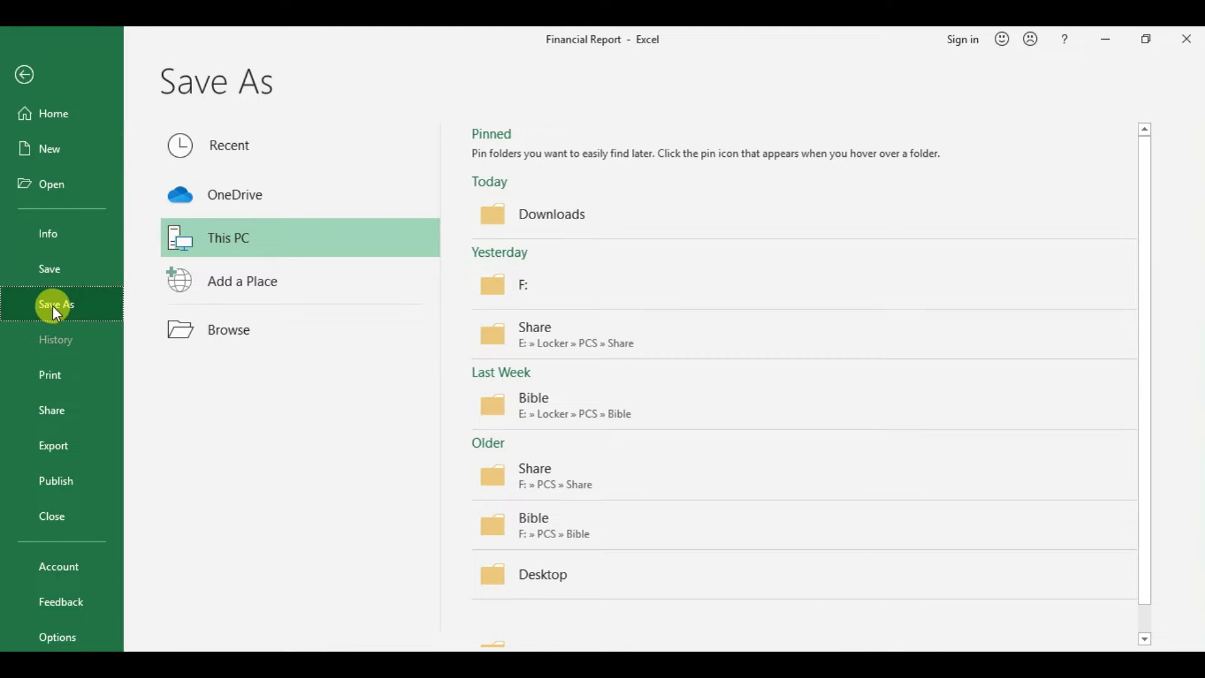
click(234, 328)
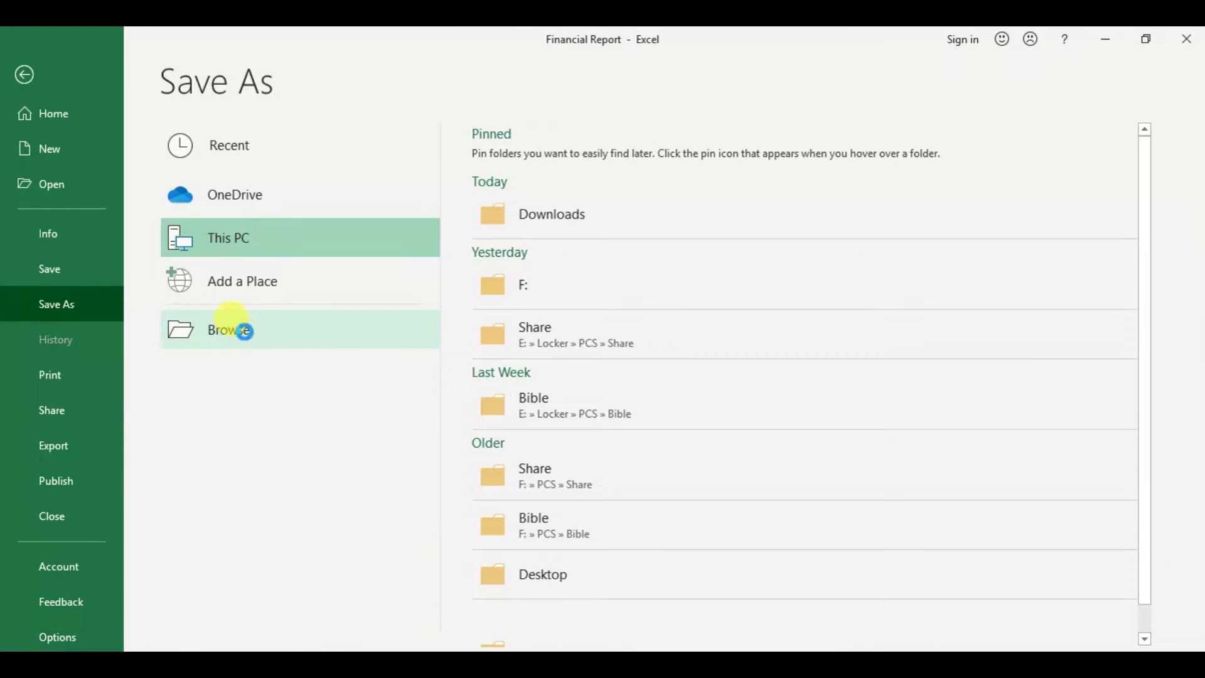
click(191, 351)
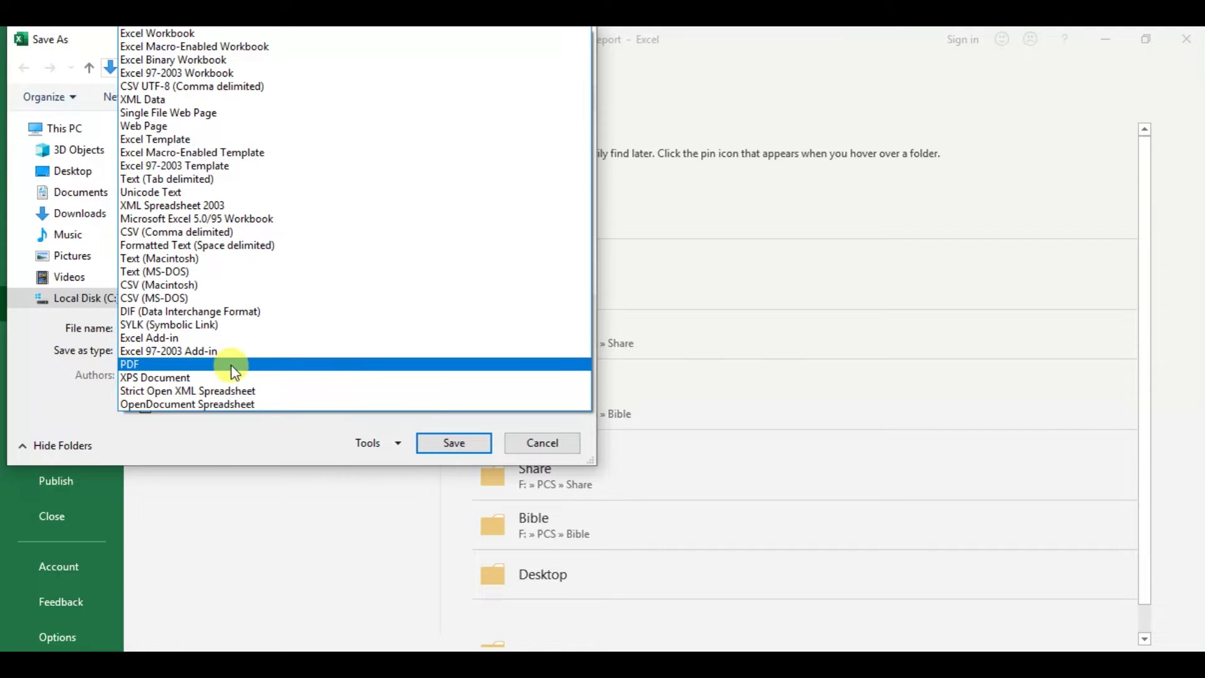
click(167, 360)
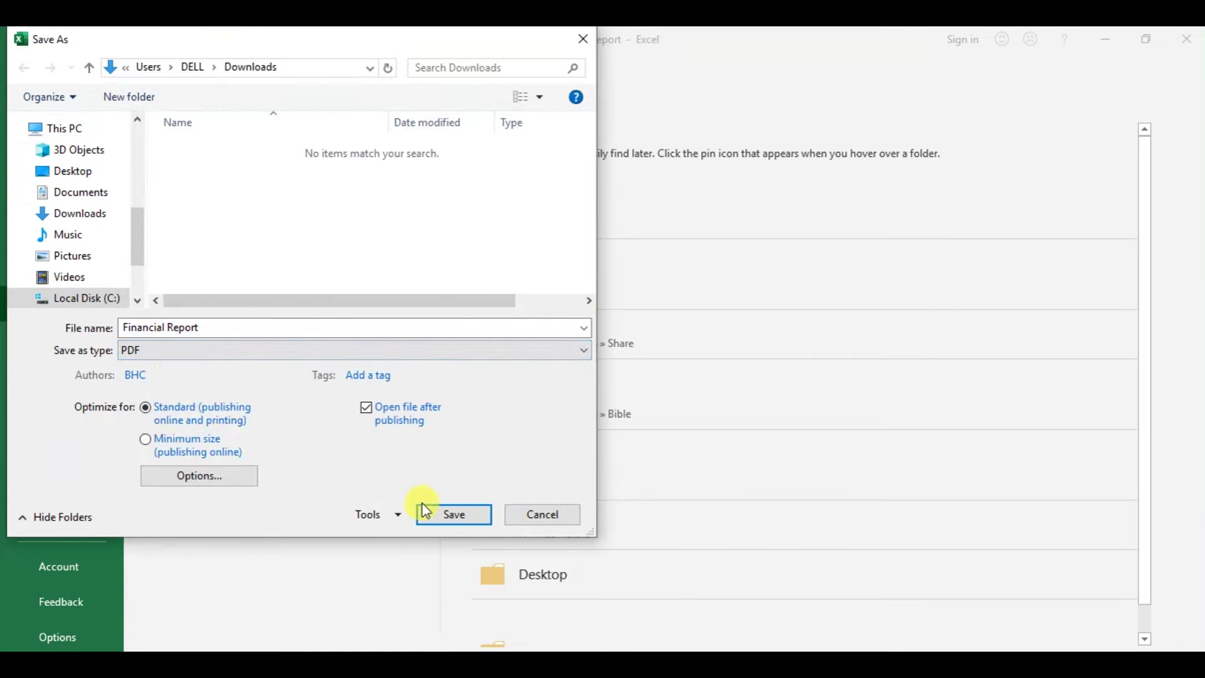
click(465, 517)
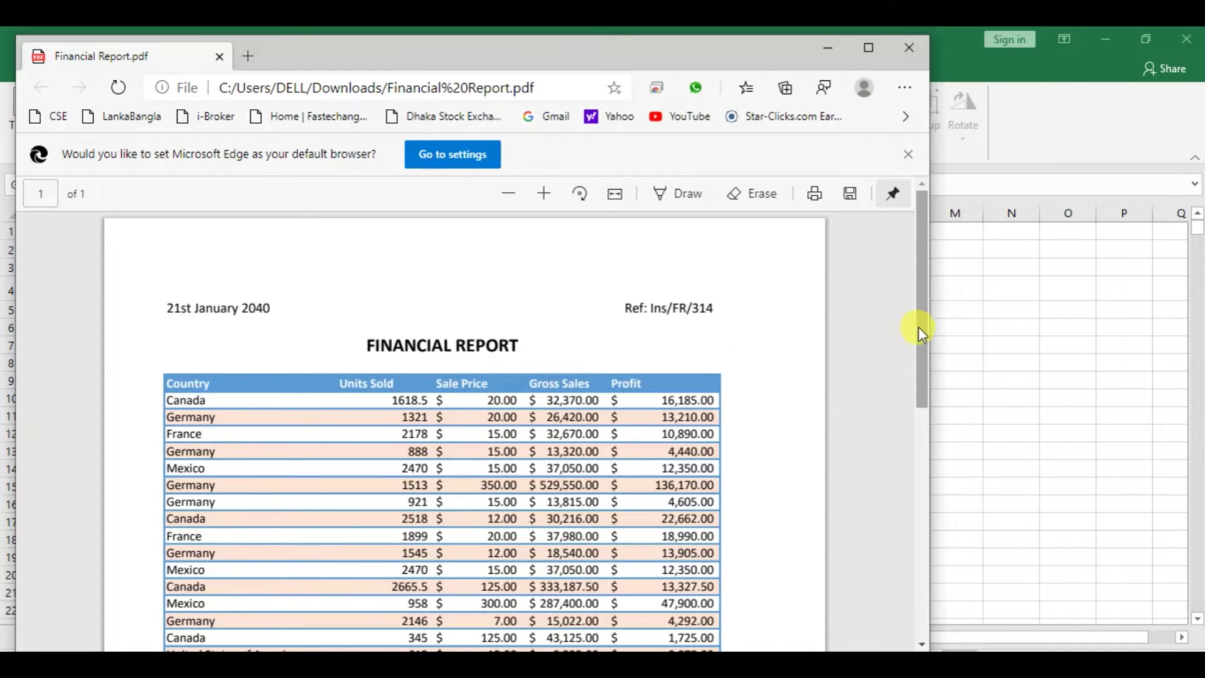
Scroll the PDF in Edge down to the 631,286.50 total and back, then close it.
drag(921, 331, 927, 468)
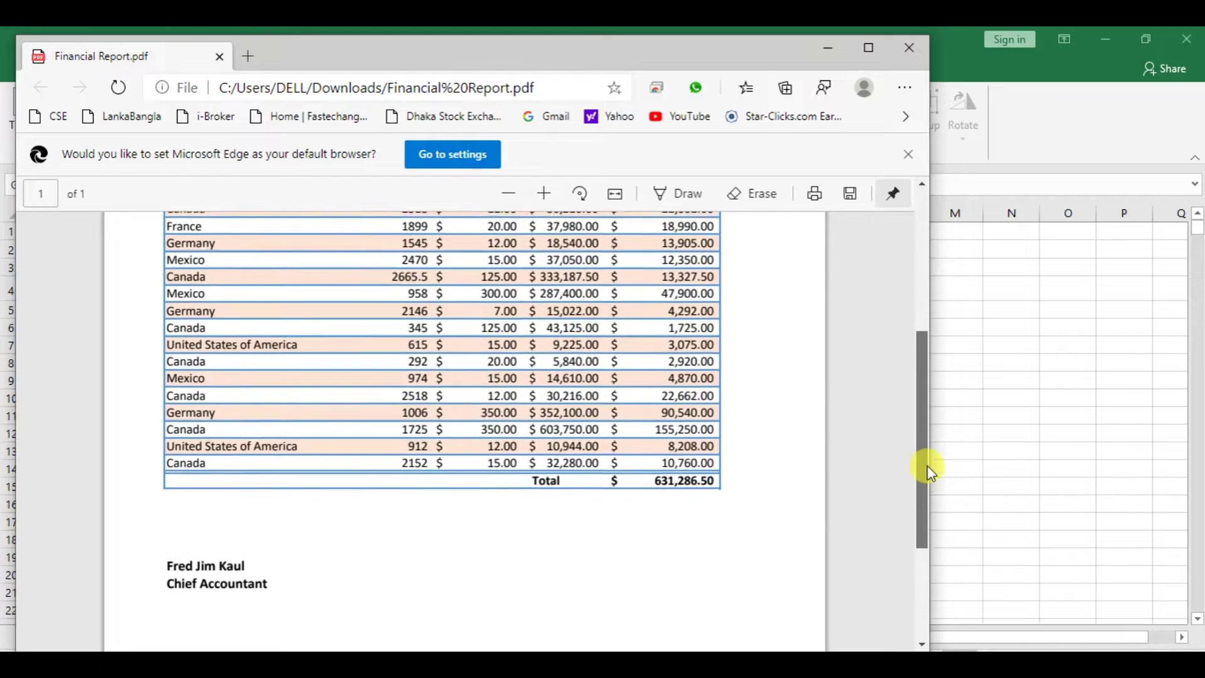
drag(928, 465, 936, 317)
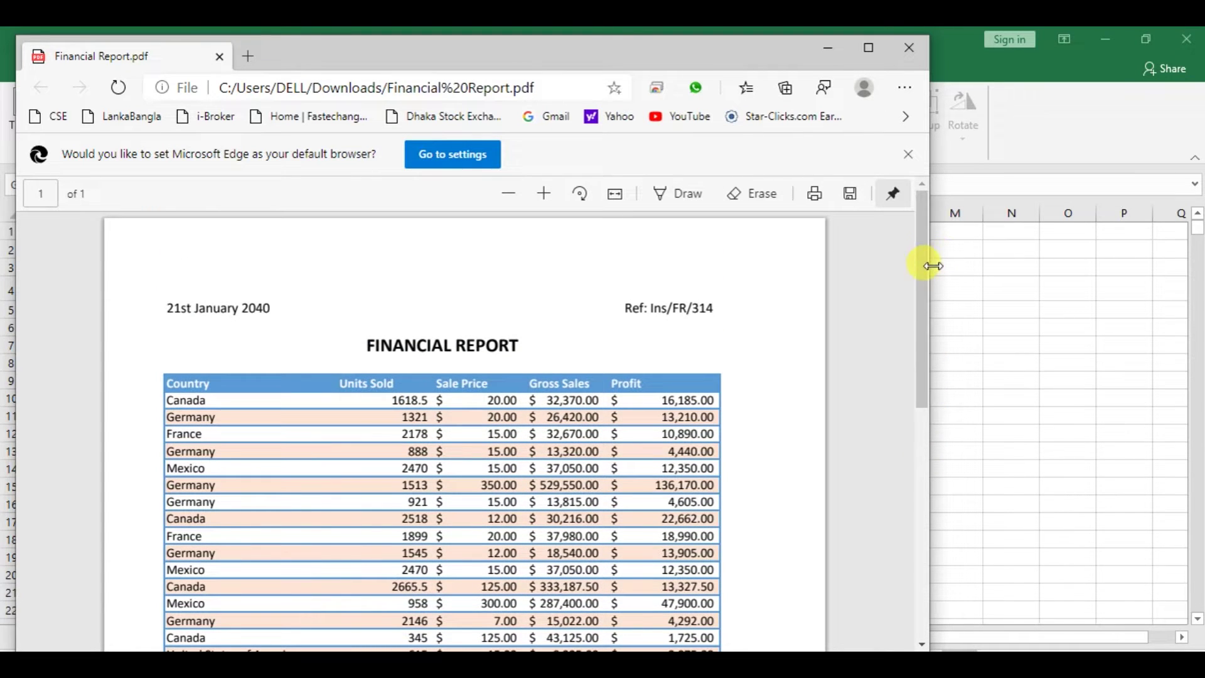
click(914, 47)
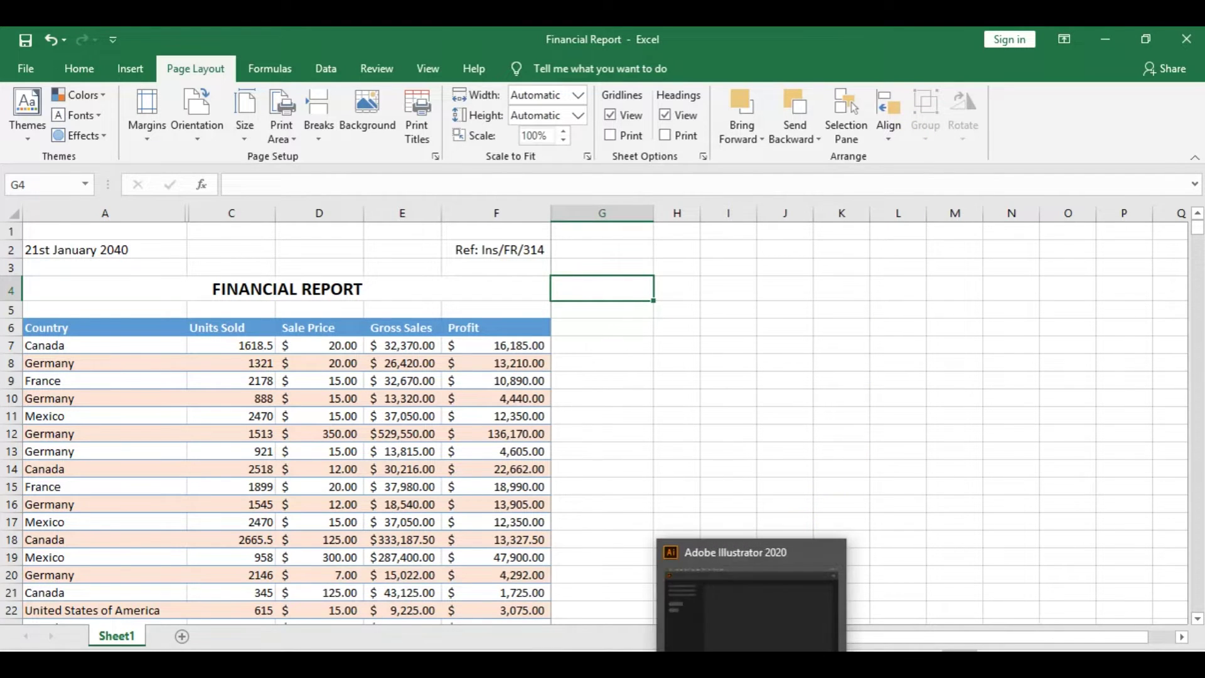
Switch to Illustrator and open Financial Report.pdf from Downloads.
click(751, 597)
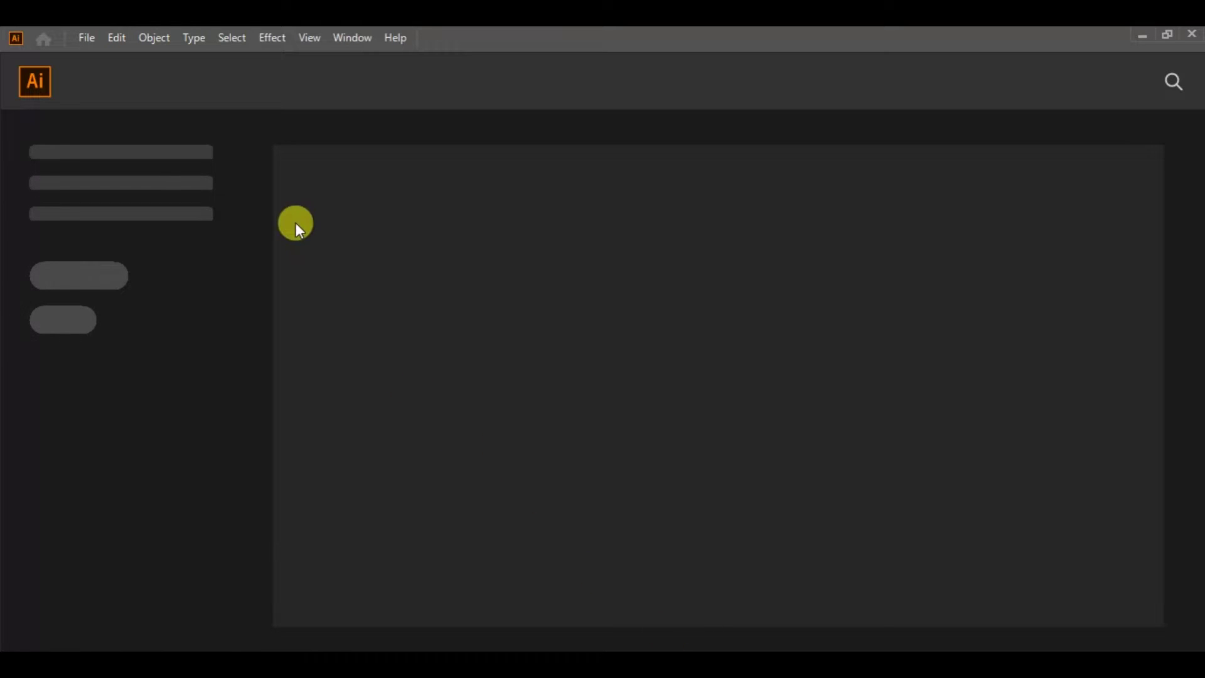
click(97, 48)
click(120, 98)
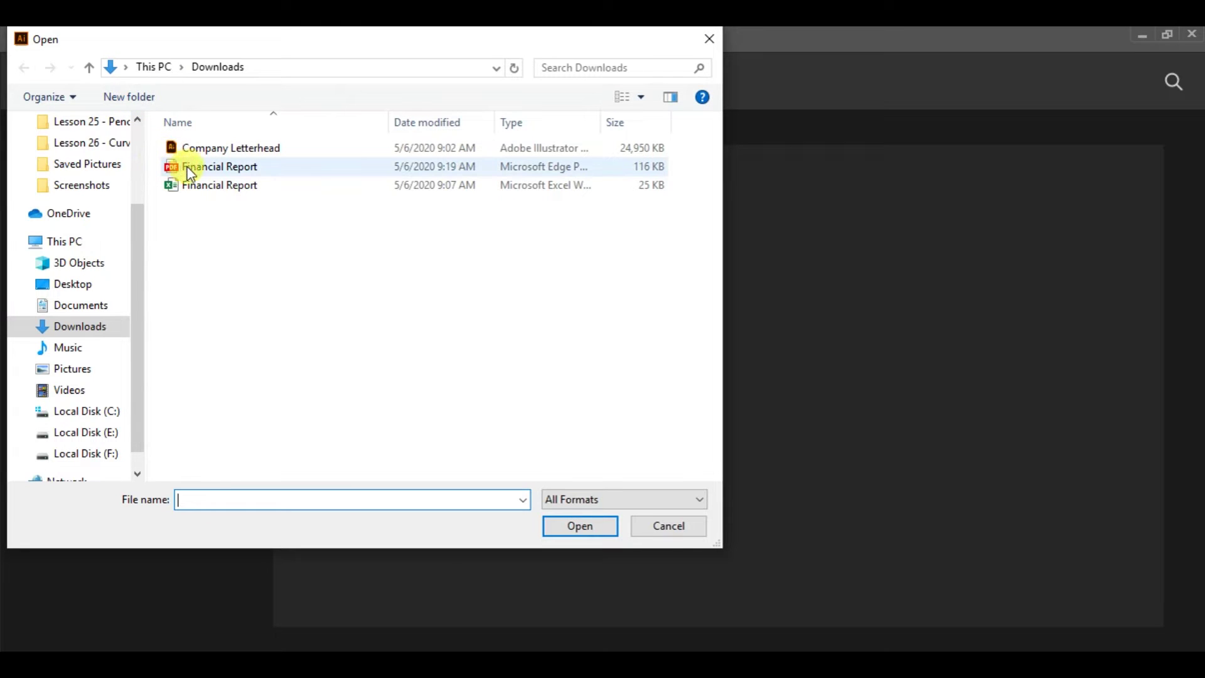
click(229, 167)
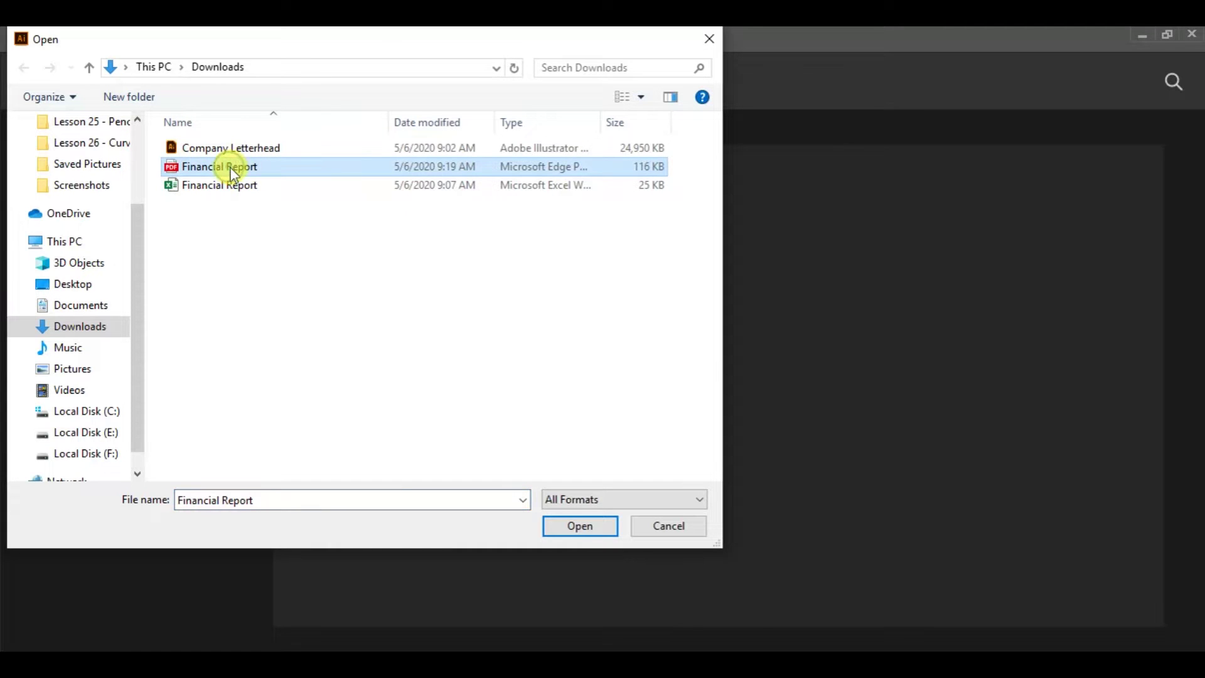
click(574, 526)
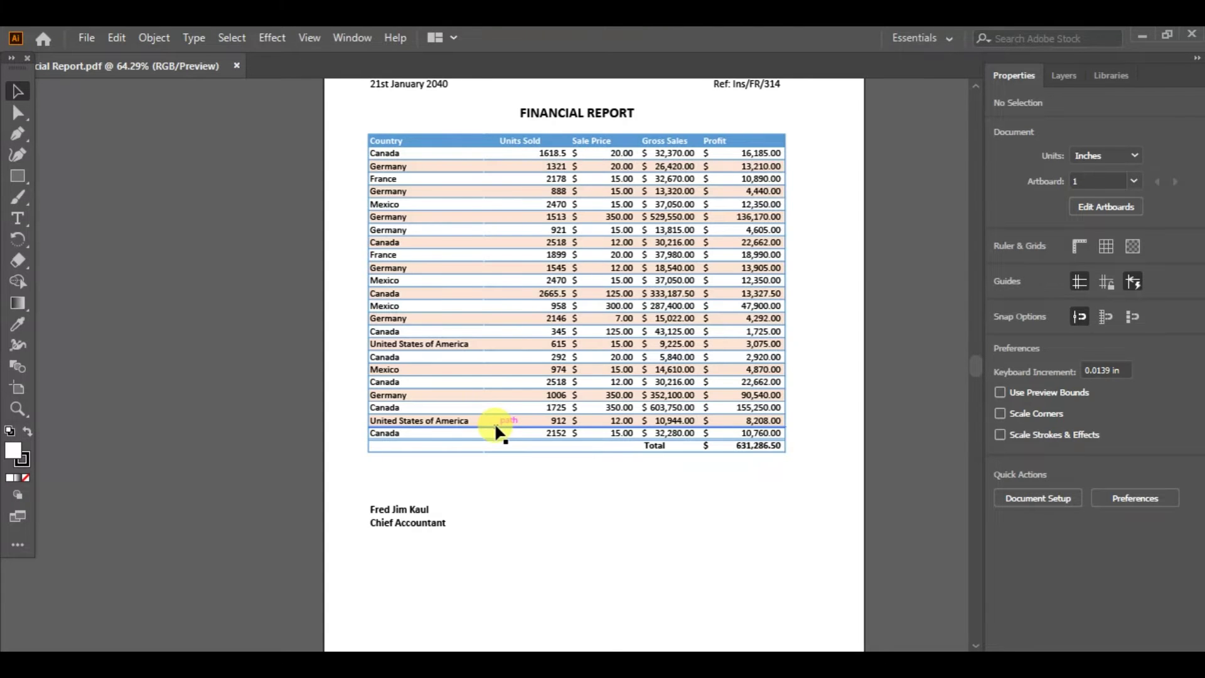
Scroll over the imported Financial Report page and bring up the File menu.
scroll(496, 432, up, 2)
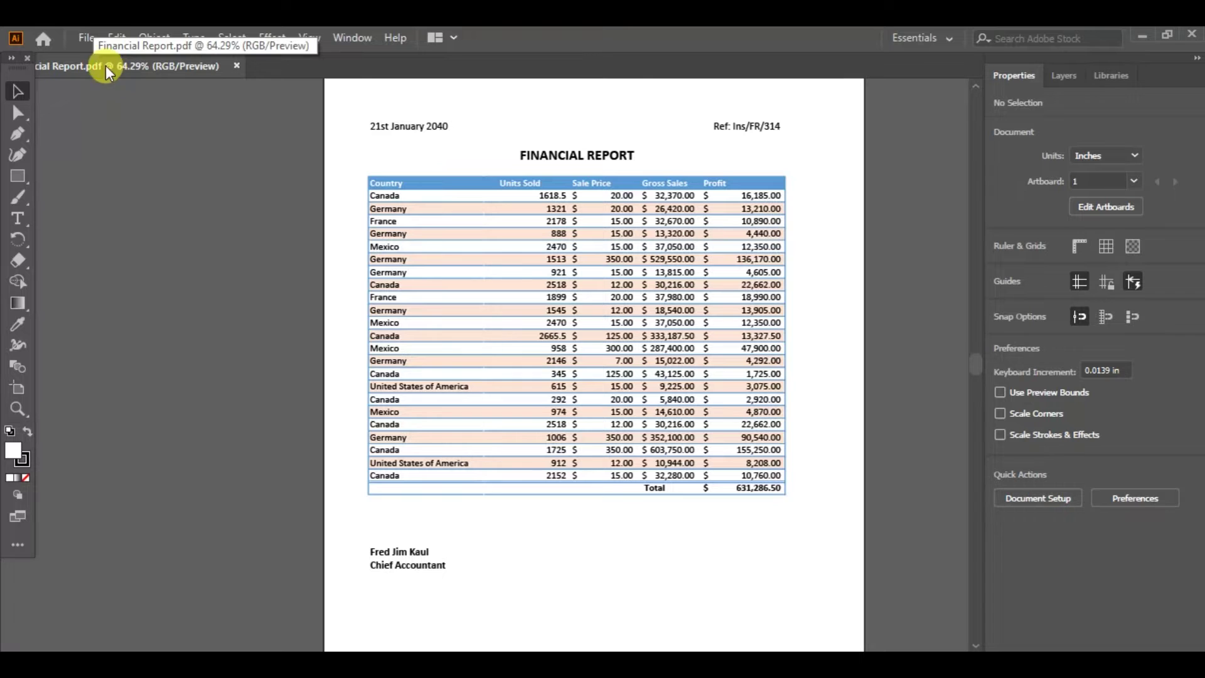
click(84, 37)
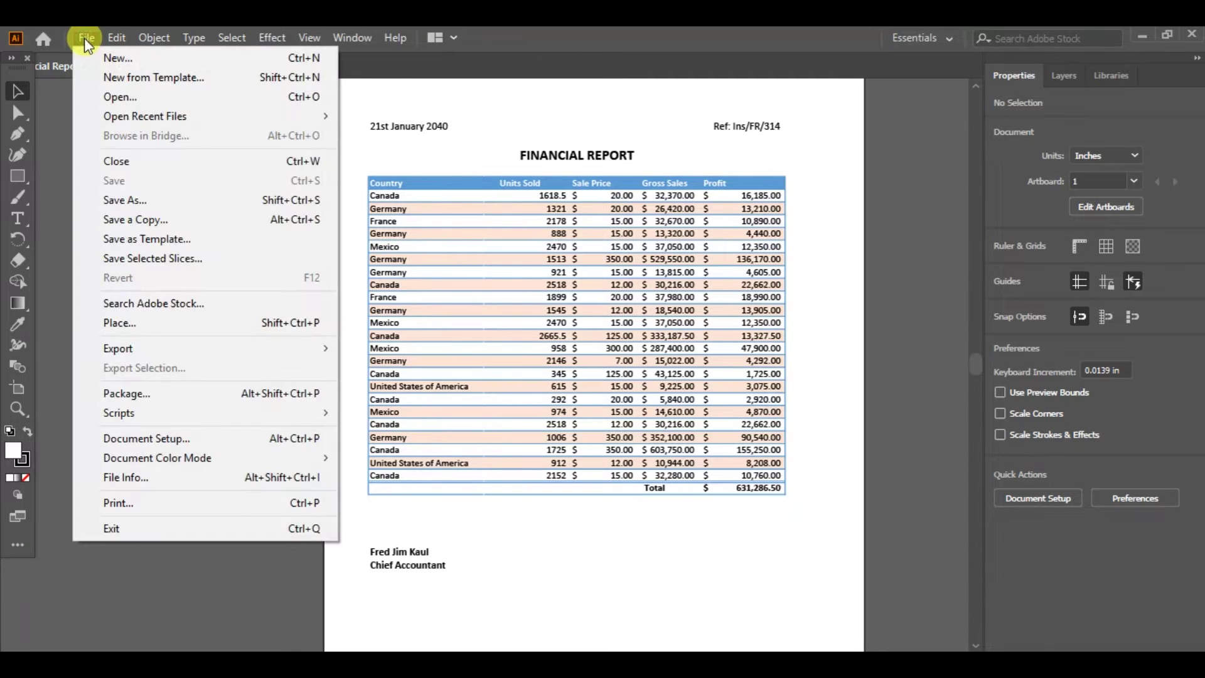
Open Company Letterhead.ai from Downloads into a second document tab.
click(119, 100)
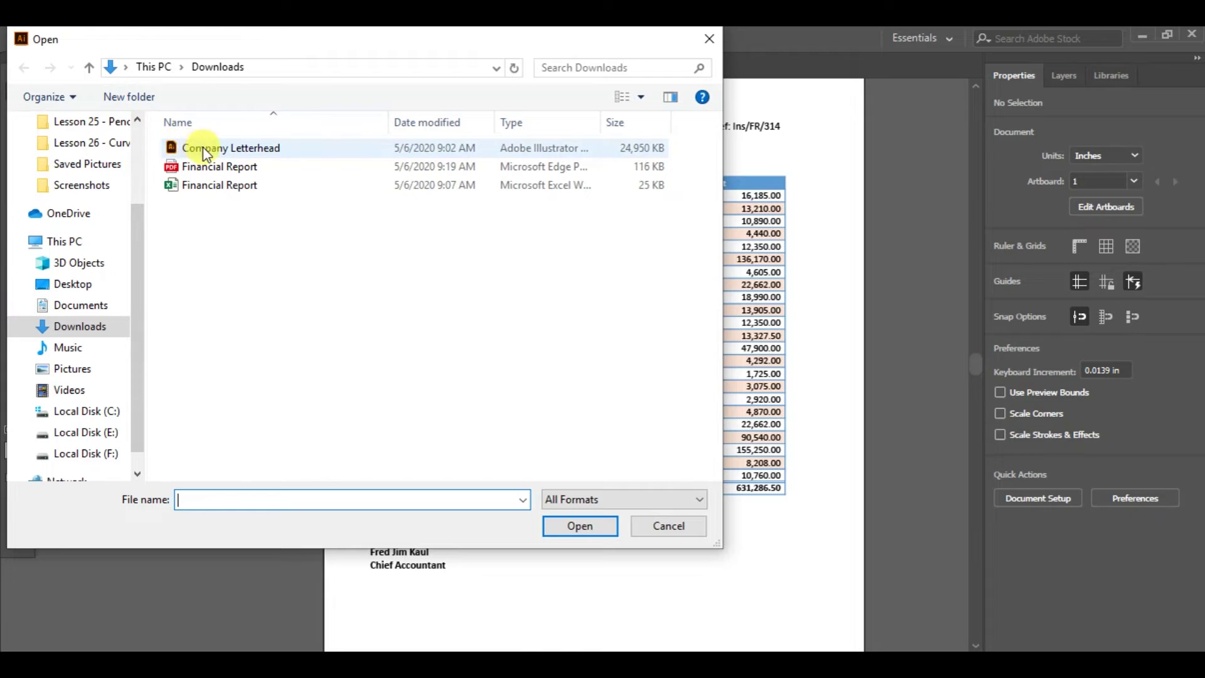
click(204, 148)
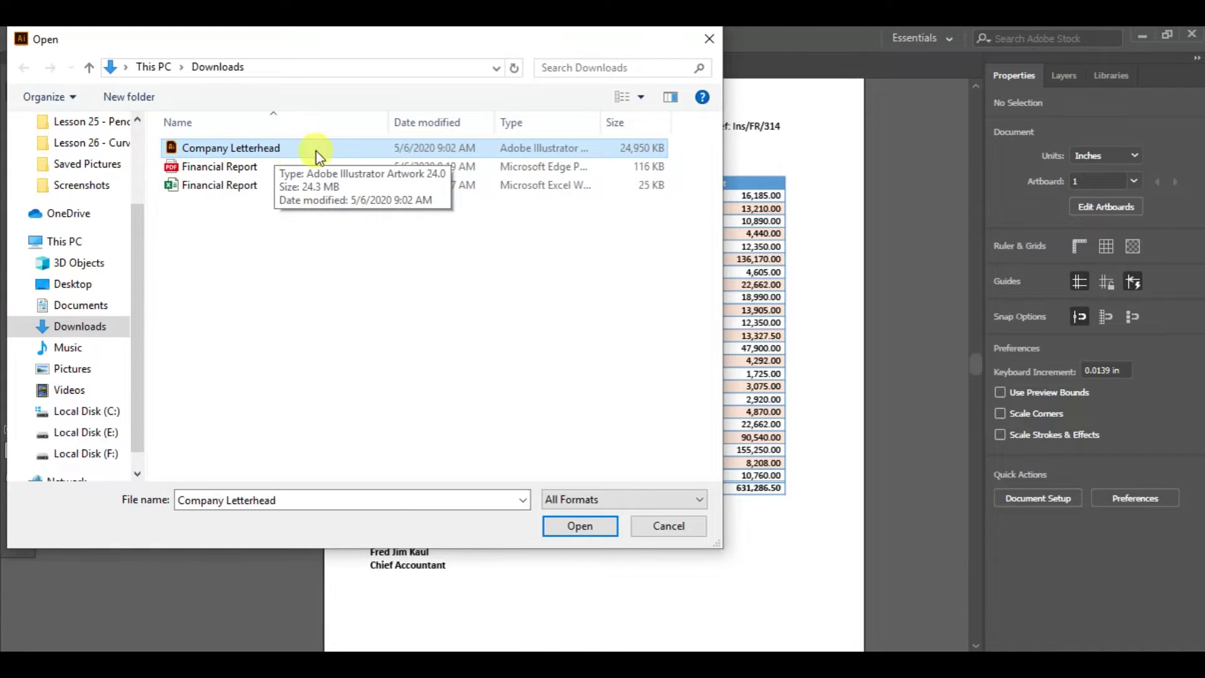
click(590, 530)
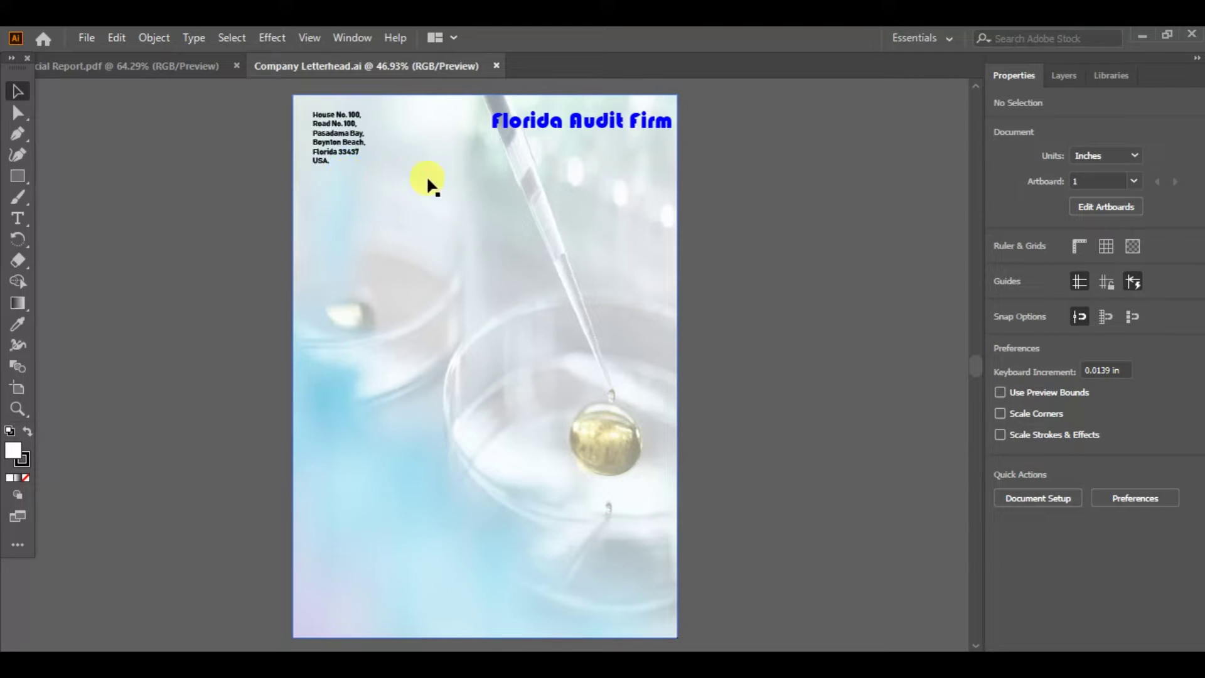
Zoom in twice on the letterhead page and scroll up to the artboard's top.
click(312, 37)
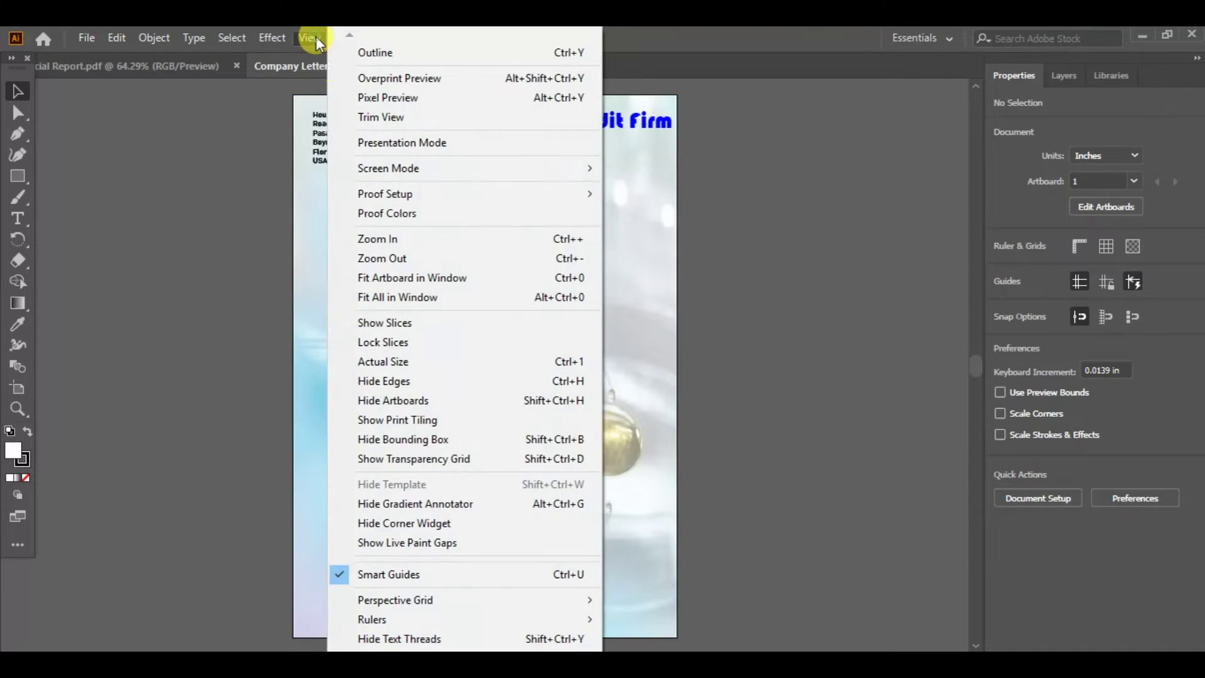
click(398, 259)
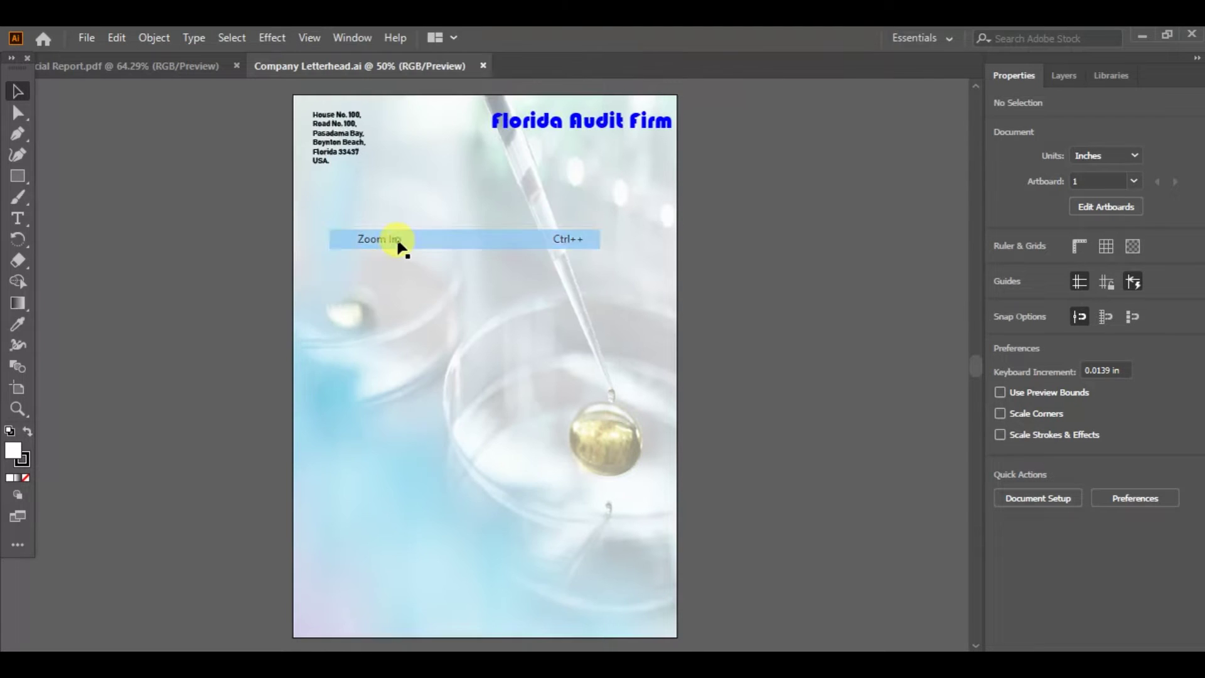
click(312, 39)
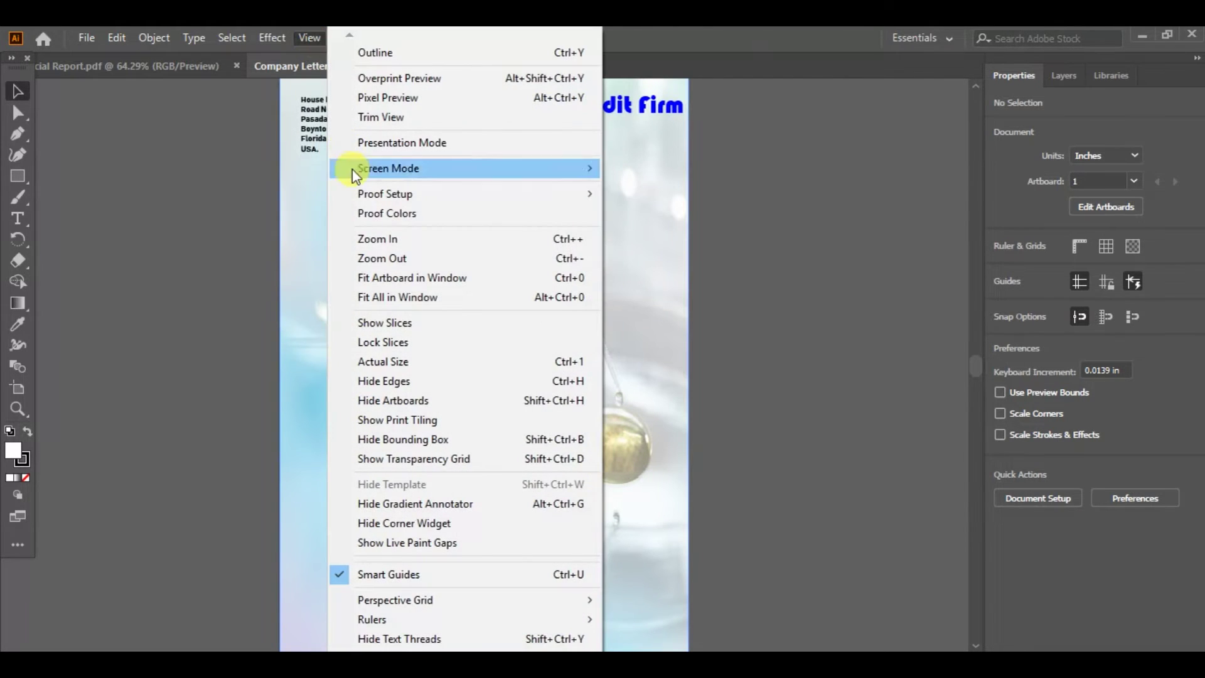
click(379, 242)
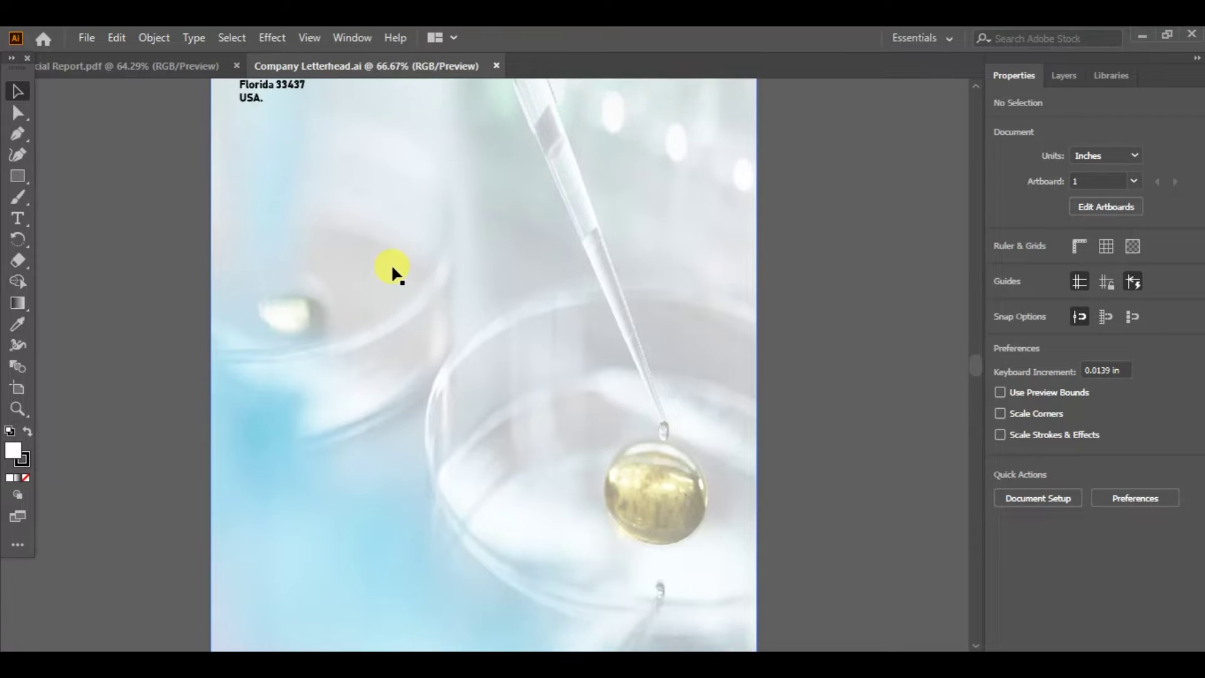
scroll(393, 270, up, 3)
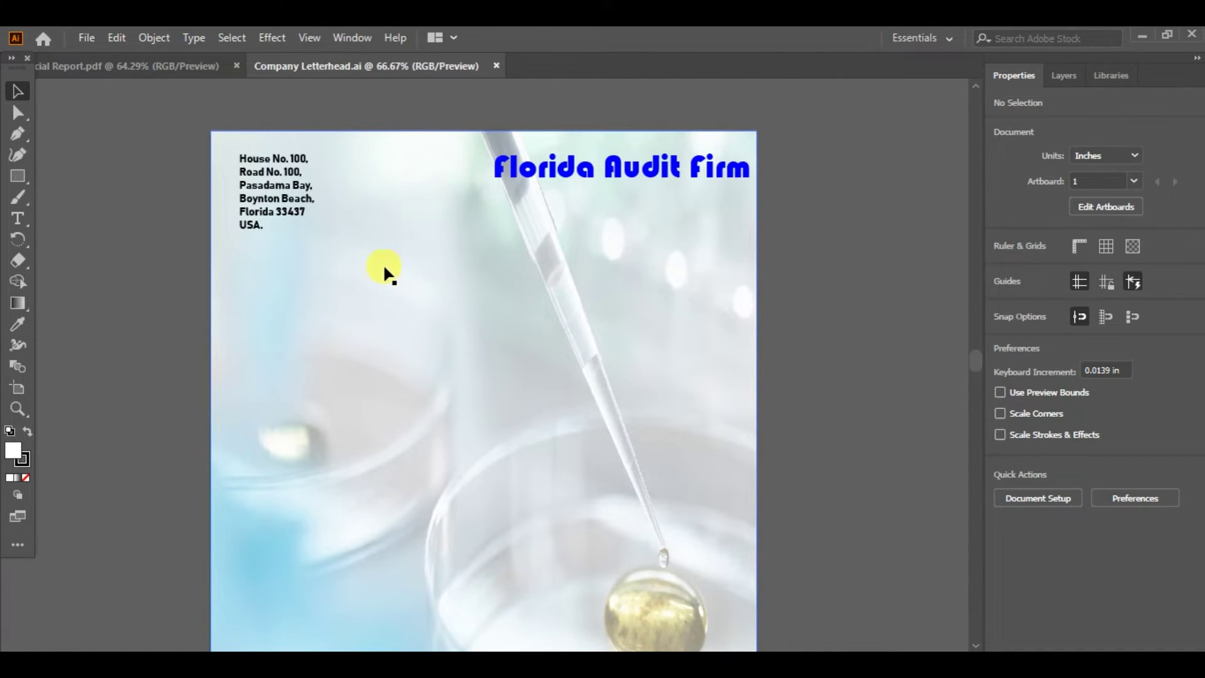
click(96, 66)
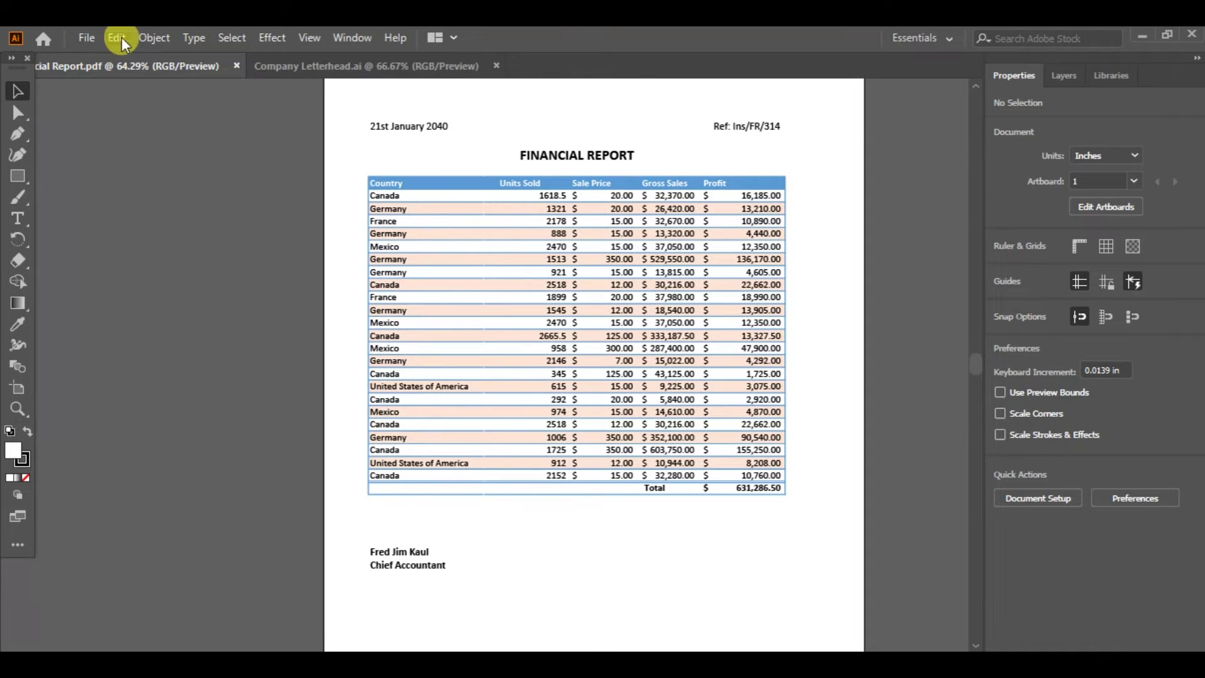
Select all of the Financial Report content, copy it, and return to the letterhead tab.
click(235, 39)
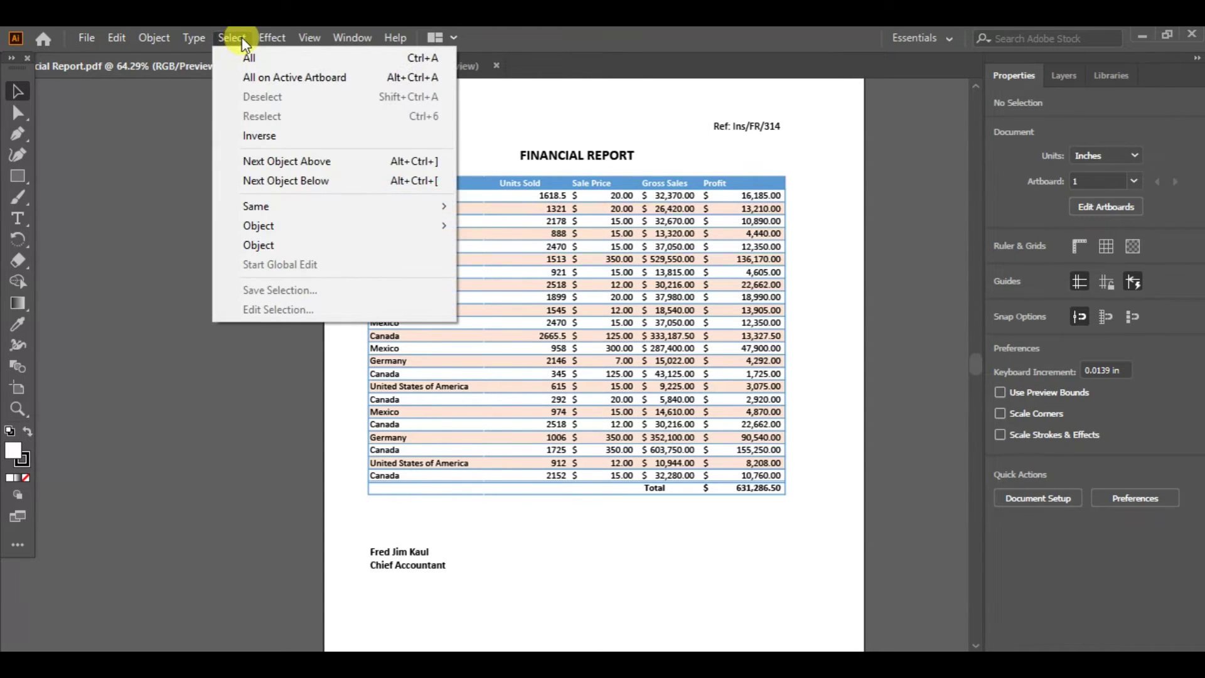
click(258, 59)
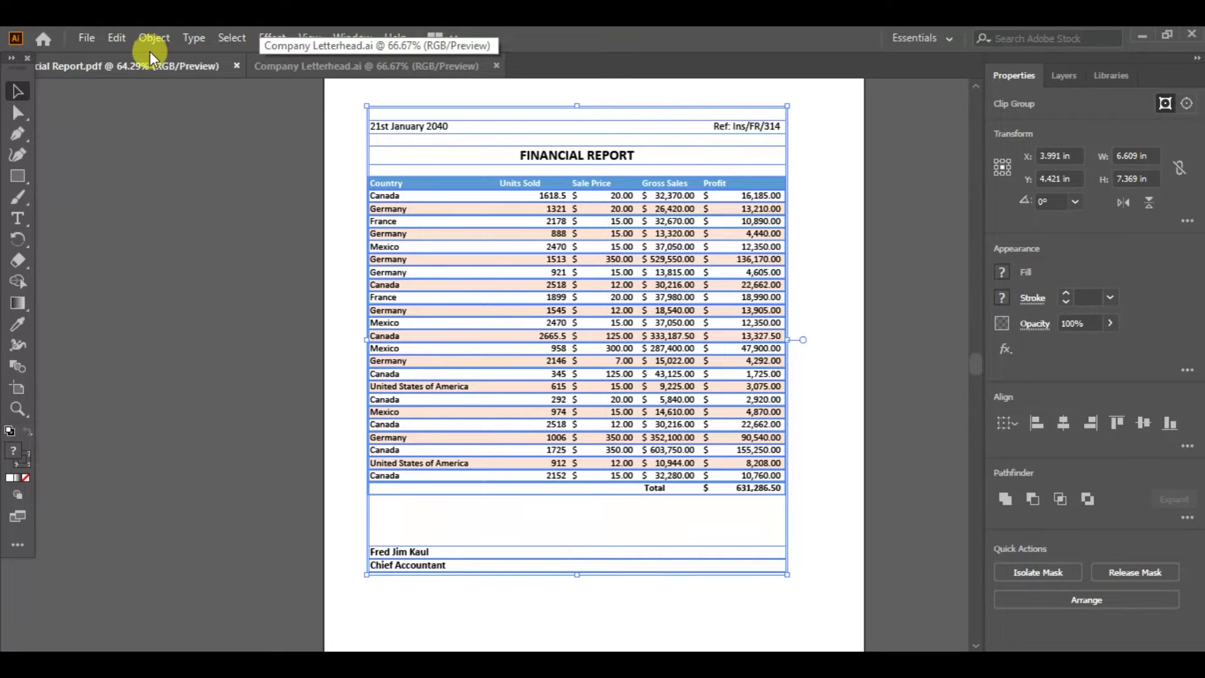
click(116, 39)
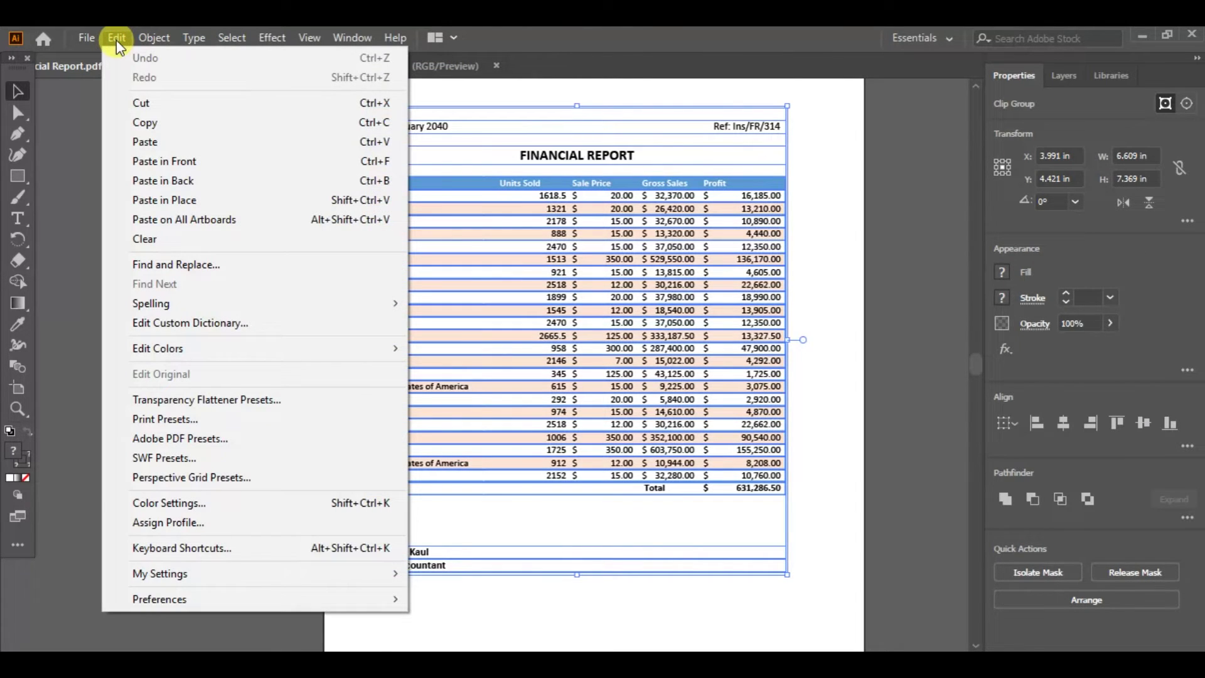
click(142, 126)
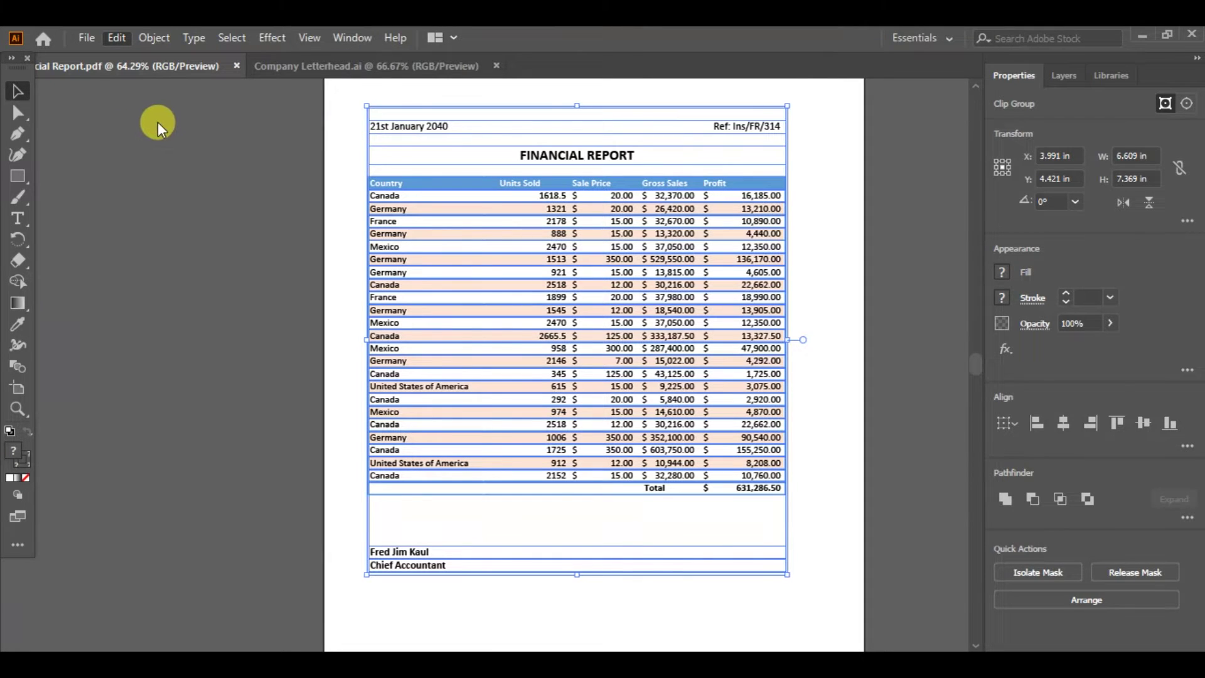
click(305, 70)
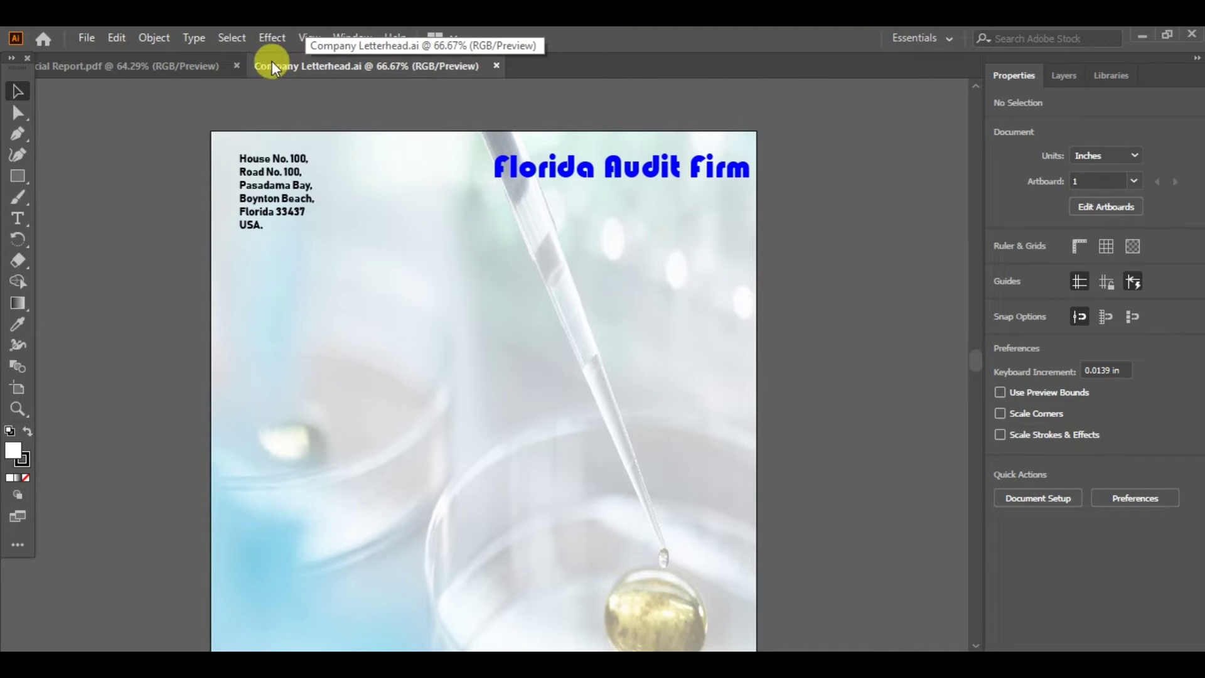
Paste the copied report onto Company Letterhead and drag it beneath the address text.
click(116, 38)
click(160, 143)
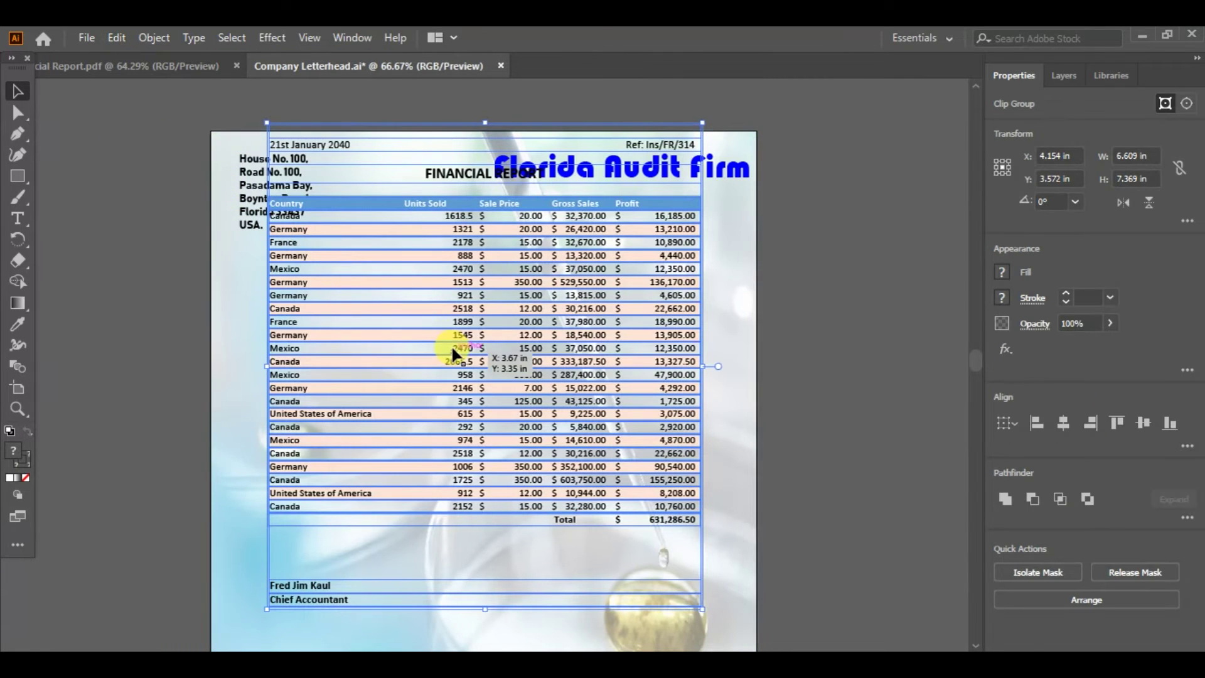
scroll(491, 342, down, 4)
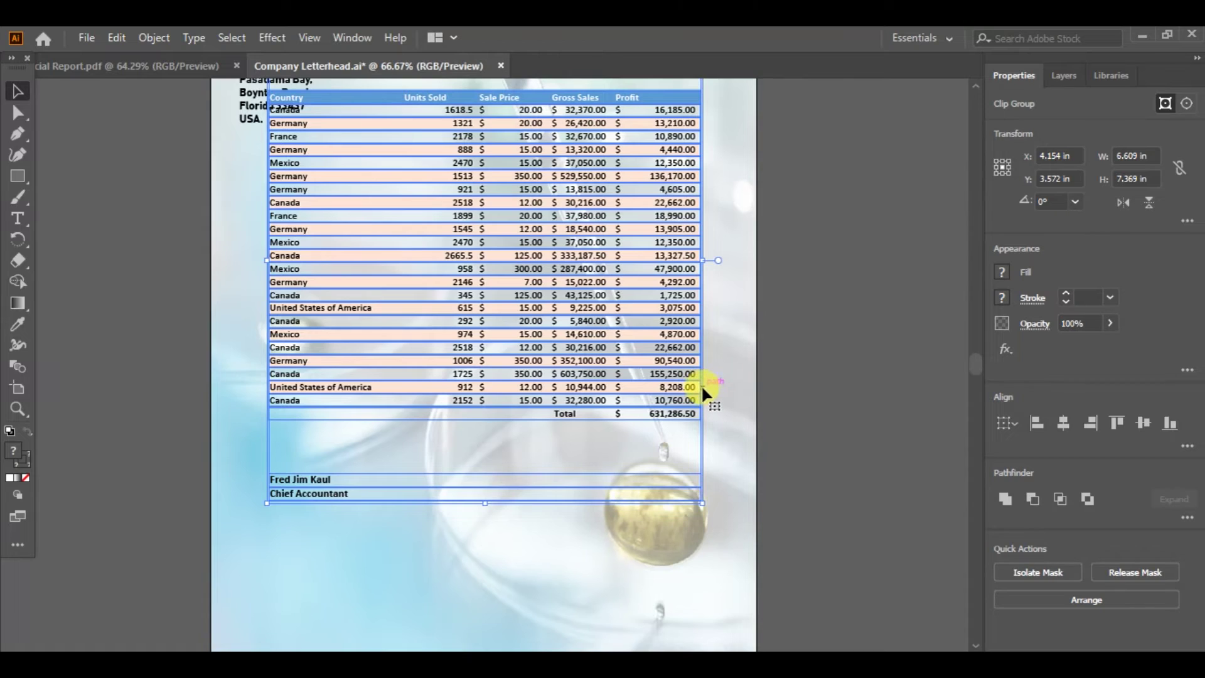
mouse_move(703, 388)
mouse_down()
mouse_move(696, 524)
mouse_move(678, 505)
mouse_up()
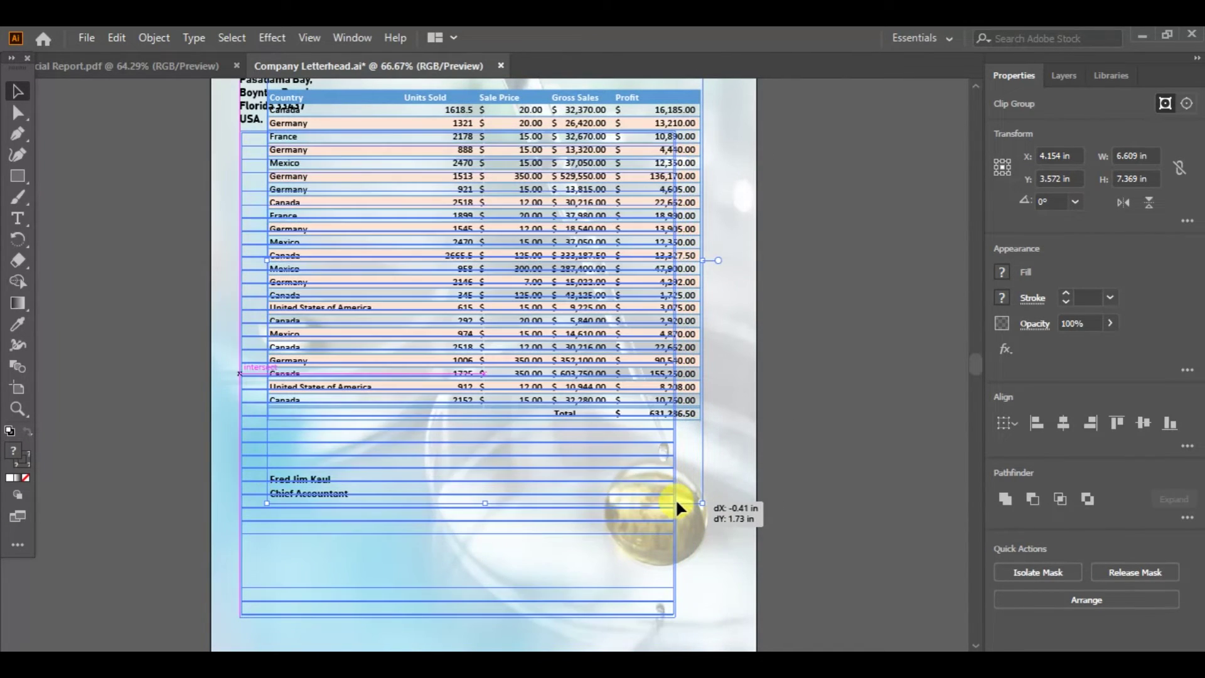
drag(677, 503, 678, 510)
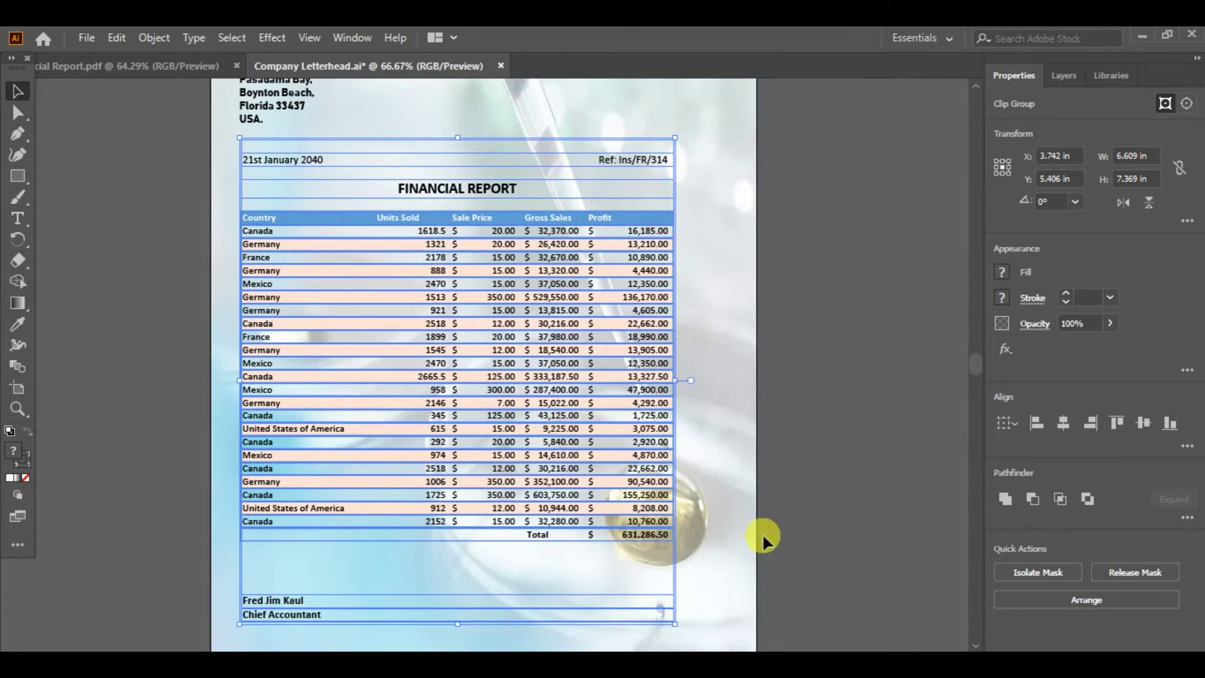
Fit the letterhead page in the window, then zoom in three times to 100% on the table.
click(313, 38)
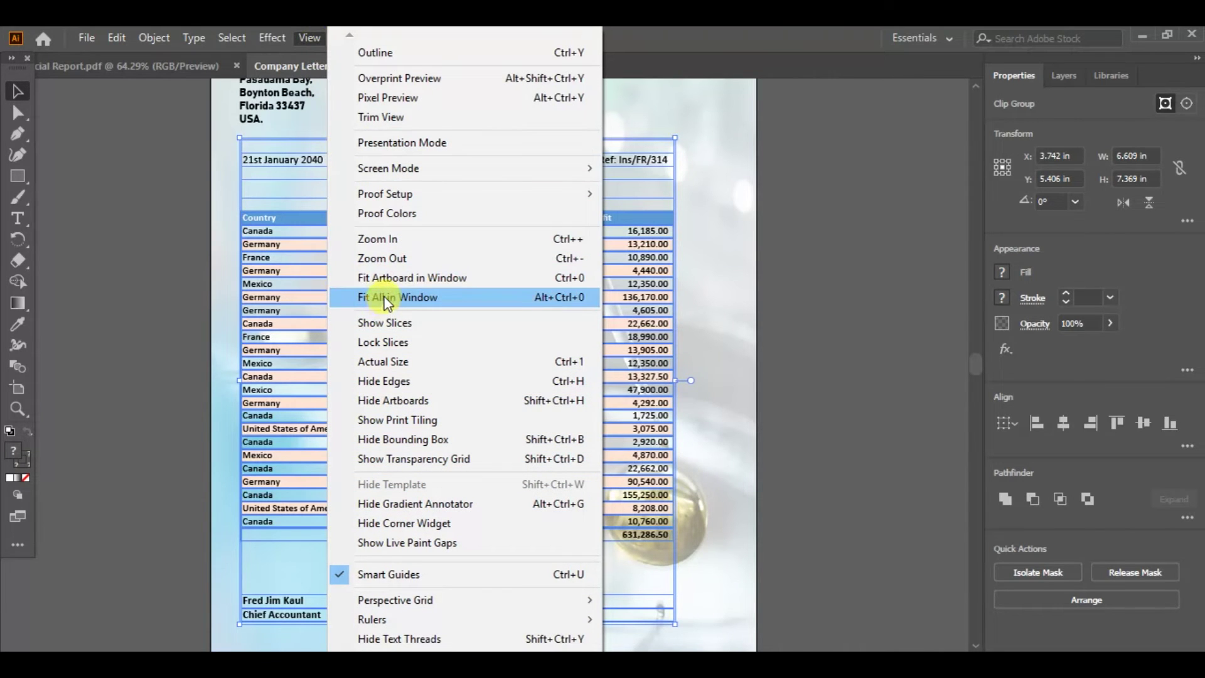
click(384, 297)
click(448, 584)
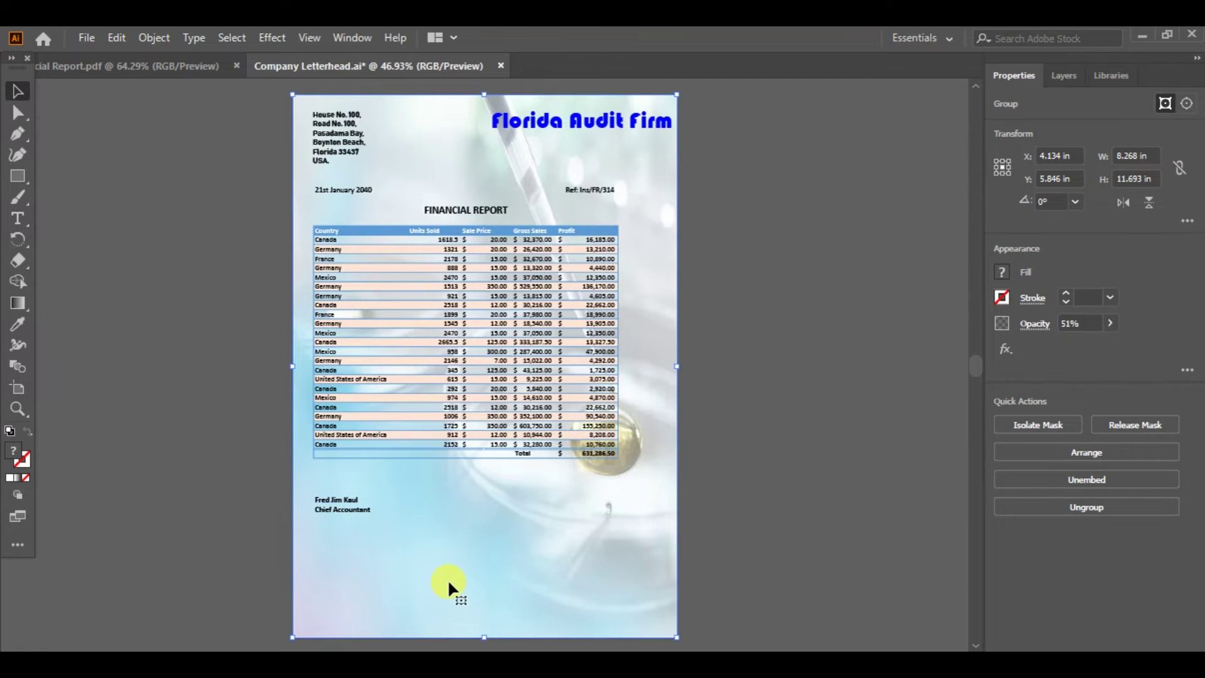
click(310, 47)
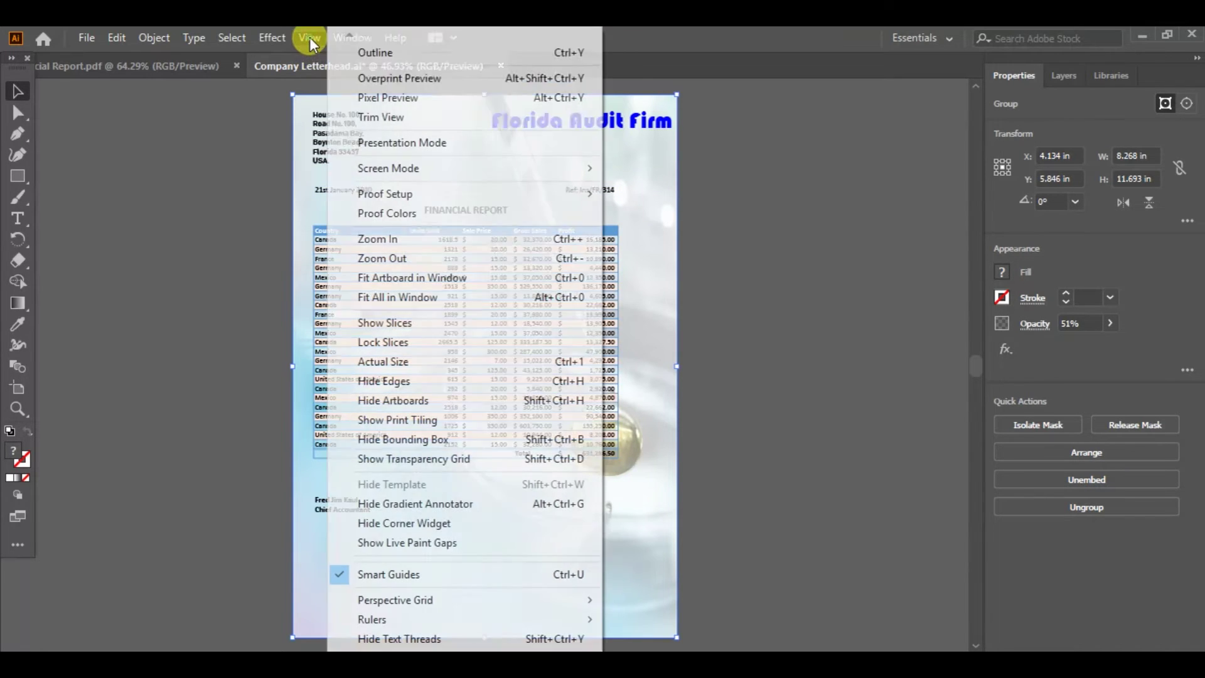
click(375, 239)
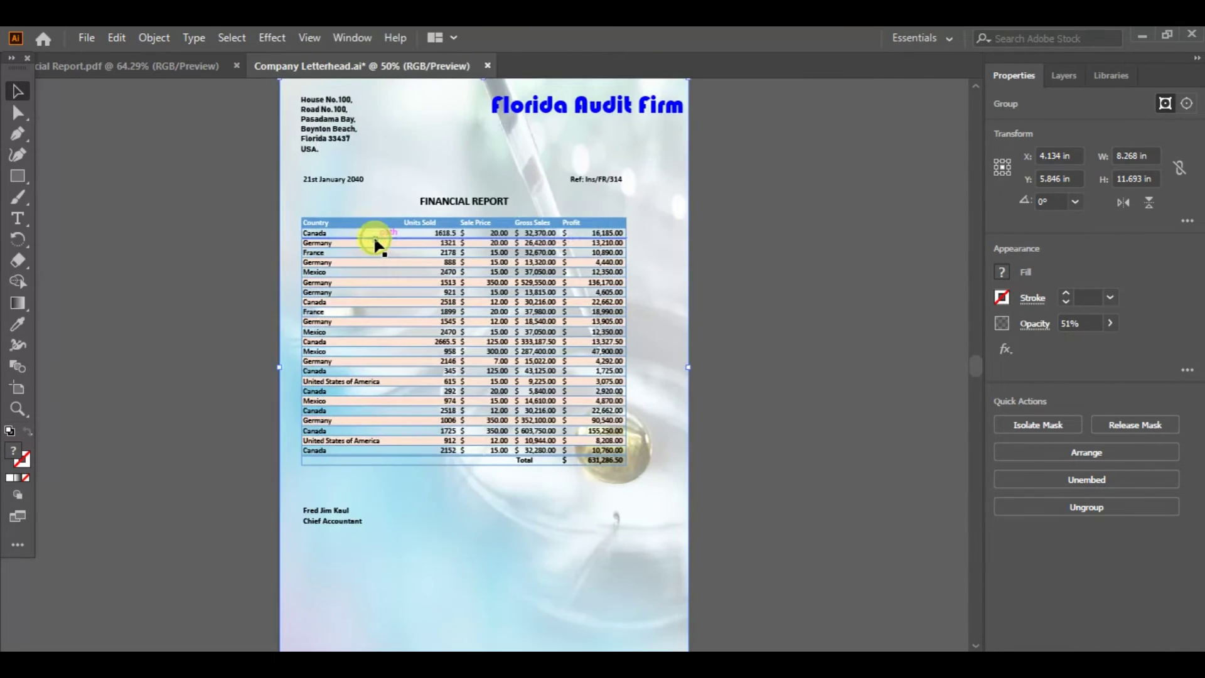
click(302, 38)
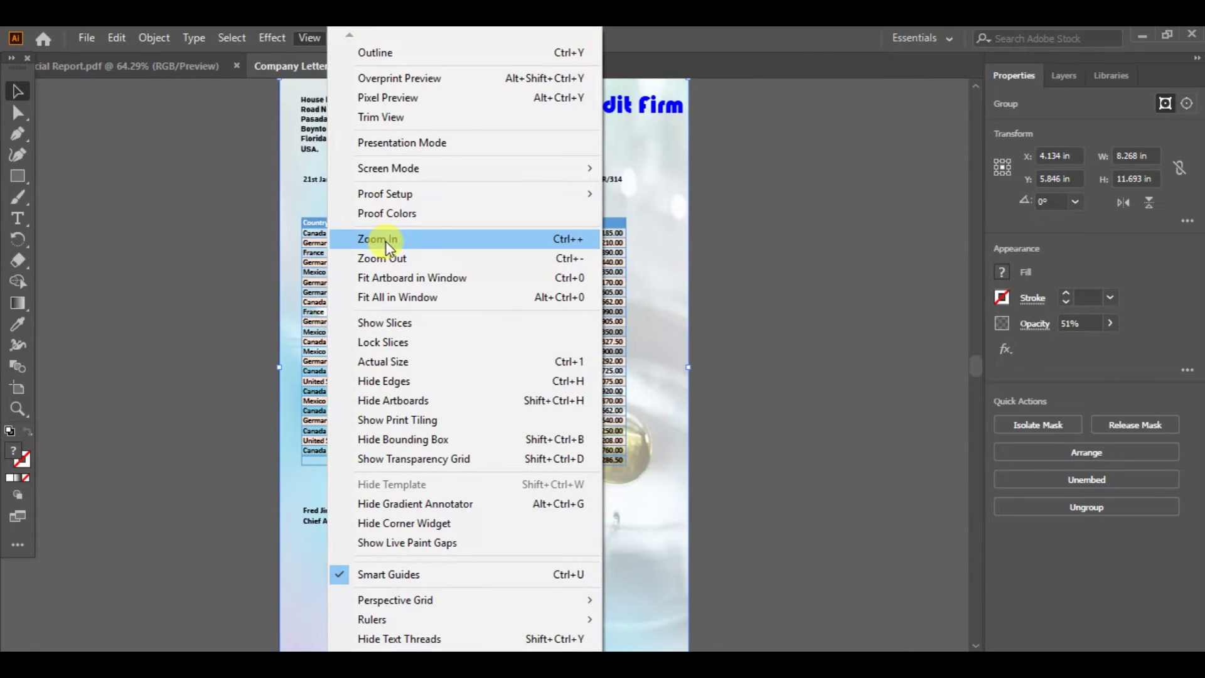
click(385, 239)
click(309, 45)
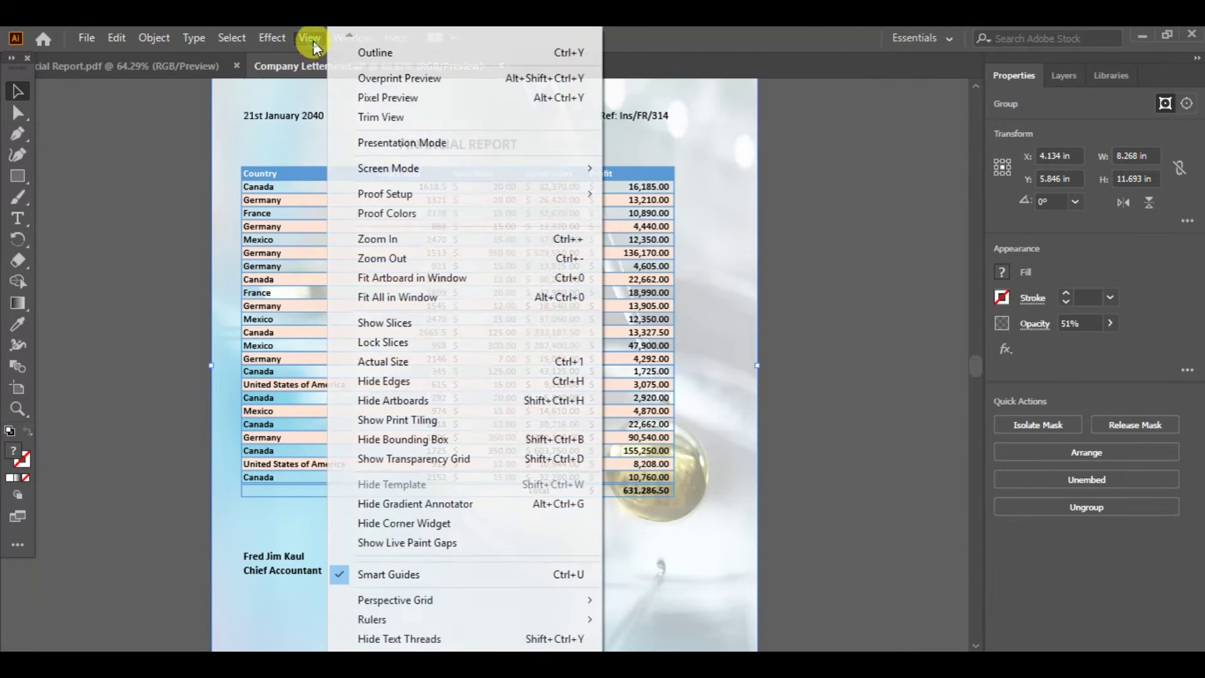
click(370, 240)
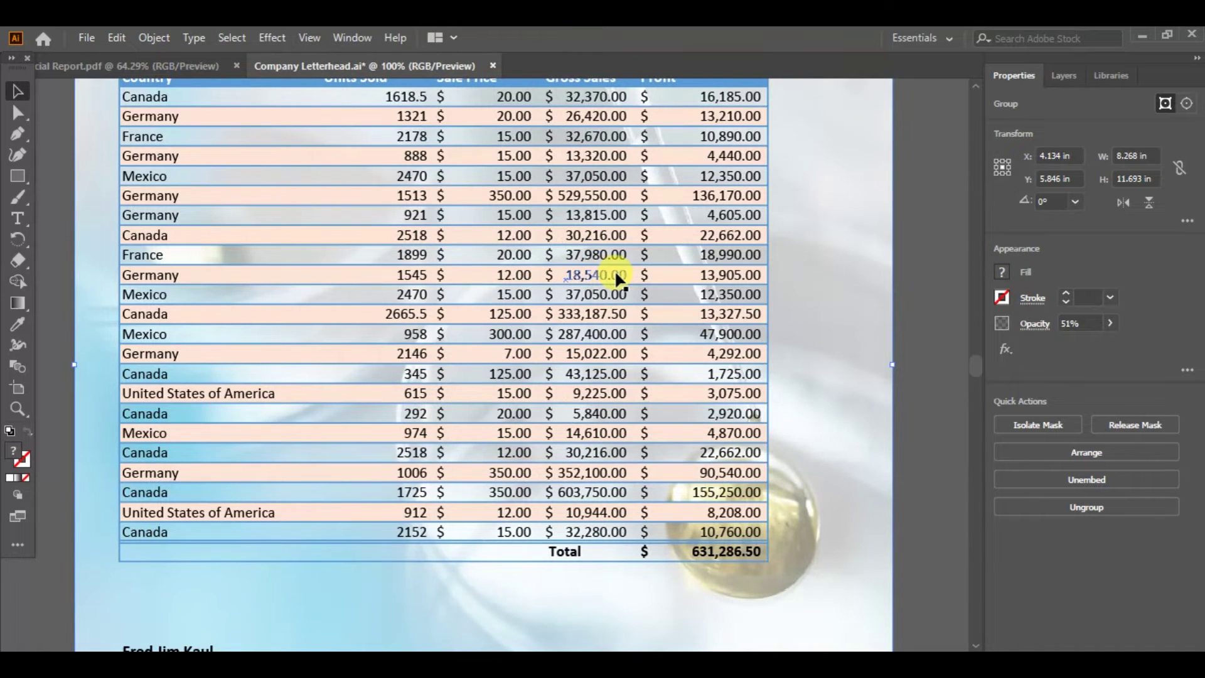
scroll(616, 275, up, 2)
scroll(615, 275, up, 2)
scroll(616, 275, up, 2)
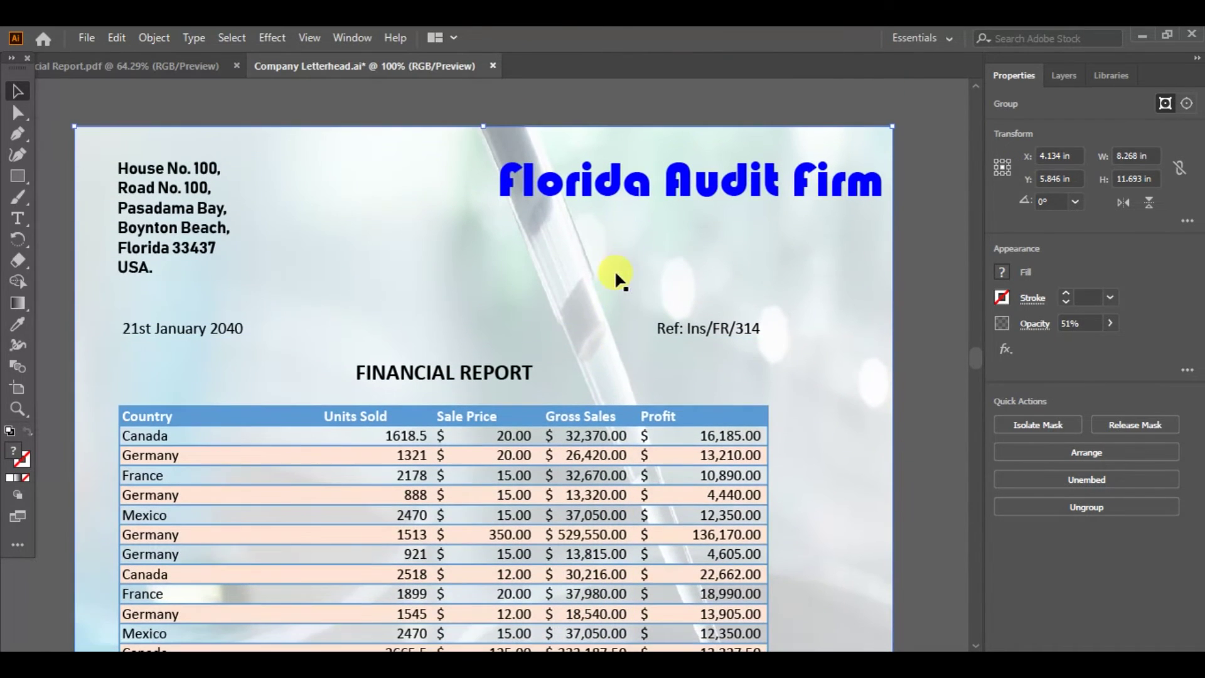
scroll(616, 275, down, 2)
scroll(616, 275, down, 2)
scroll(616, 275, down, 2)
scroll(616, 275, down, 2)
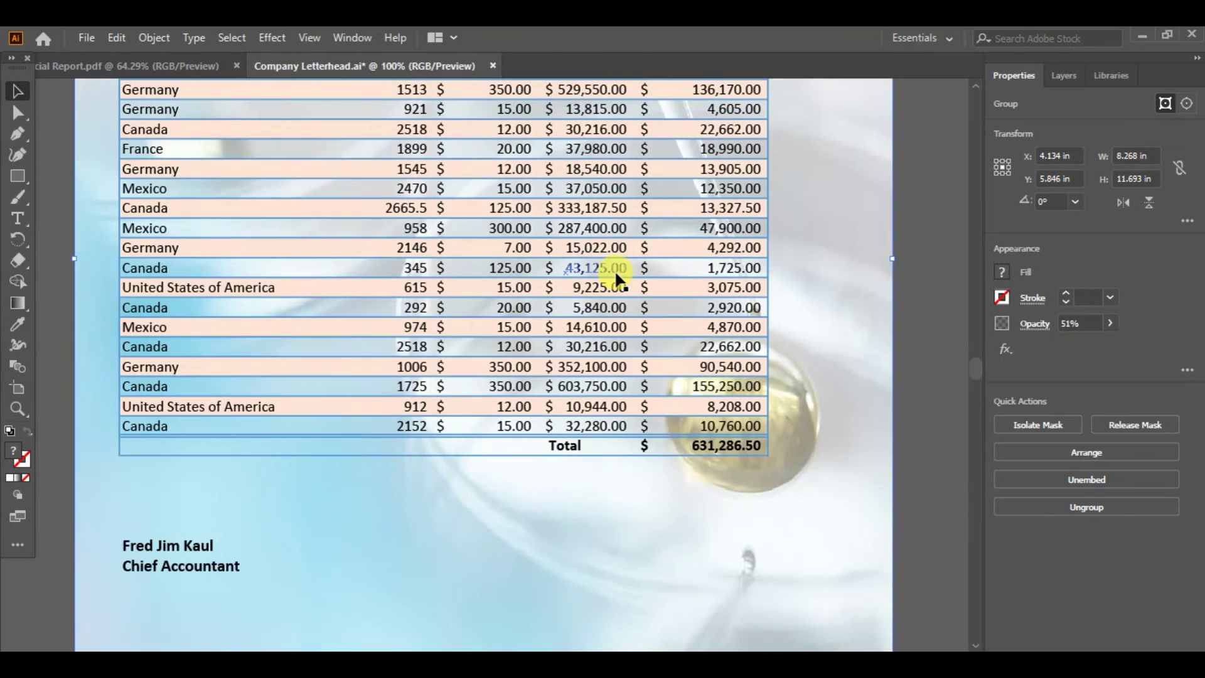
scroll(615, 275, down, 1)
scroll(616, 275, down, 1)
scroll(616, 274, down, 1)
scroll(616, 275, down, 1)
scroll(616, 275, up, 3)
scroll(616, 277, up, 2)
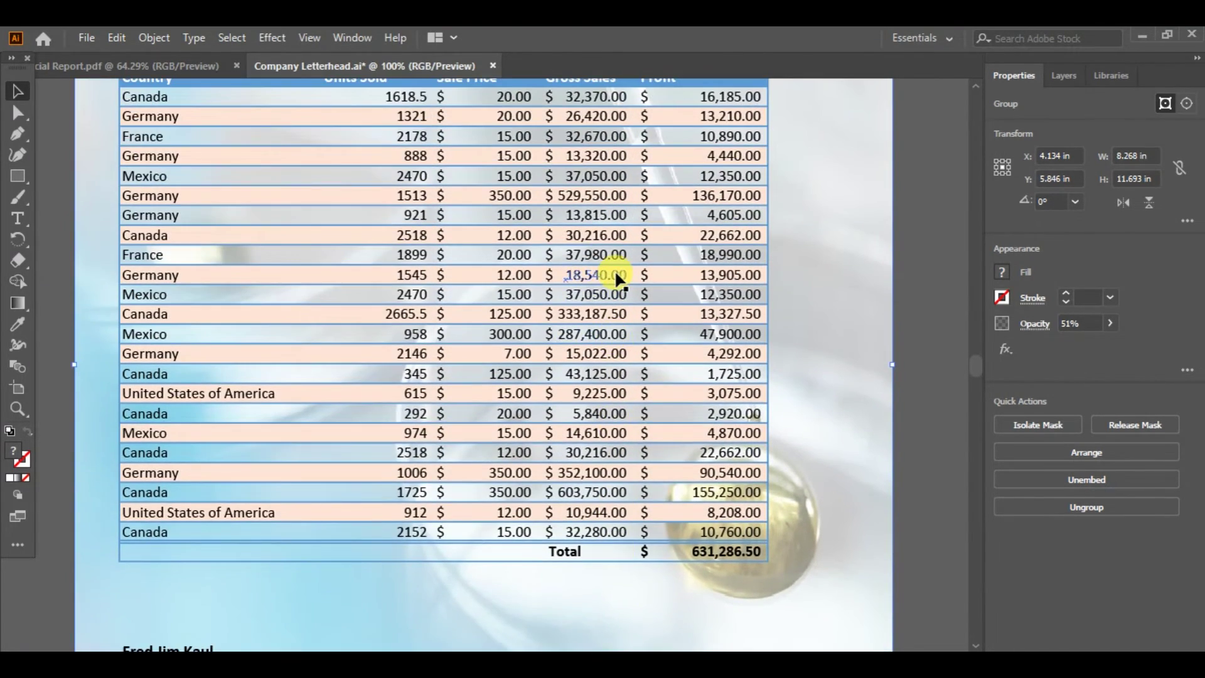
scroll(616, 276, up, 3)
scroll(616, 276, up, 3)
scroll(616, 276, up, 1)
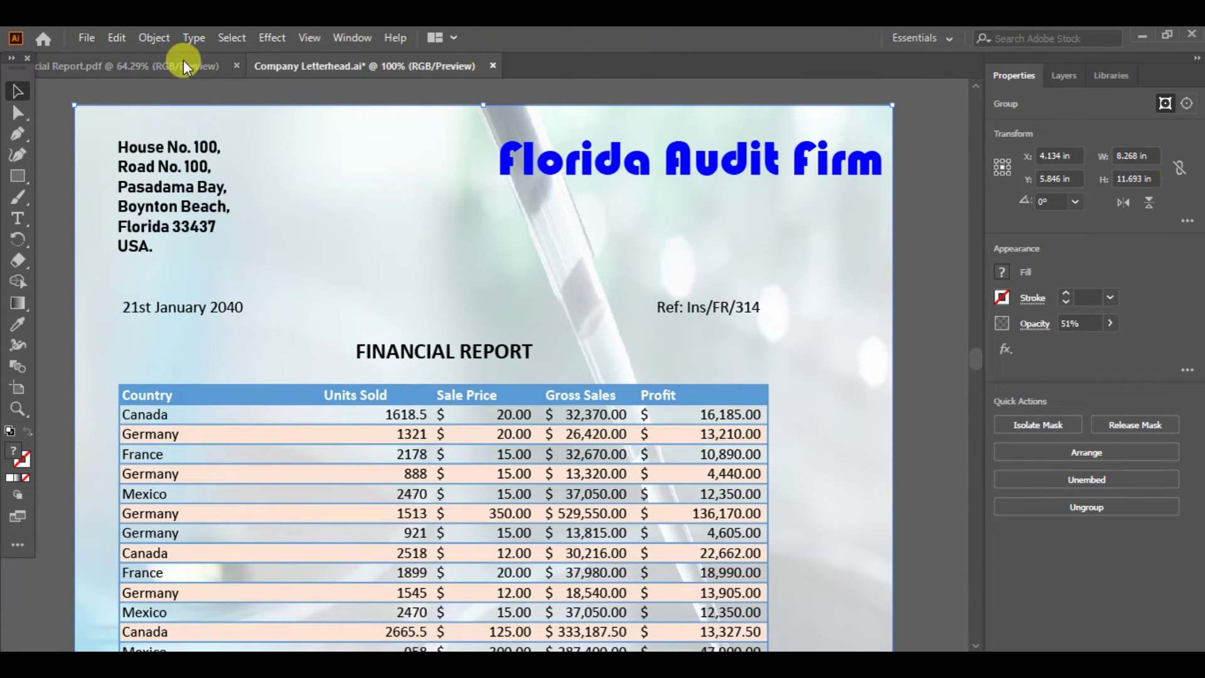
Save the letterhead as a new Illustrator file 'Letter No 123.ai' in Downloads with default options.
click(89, 37)
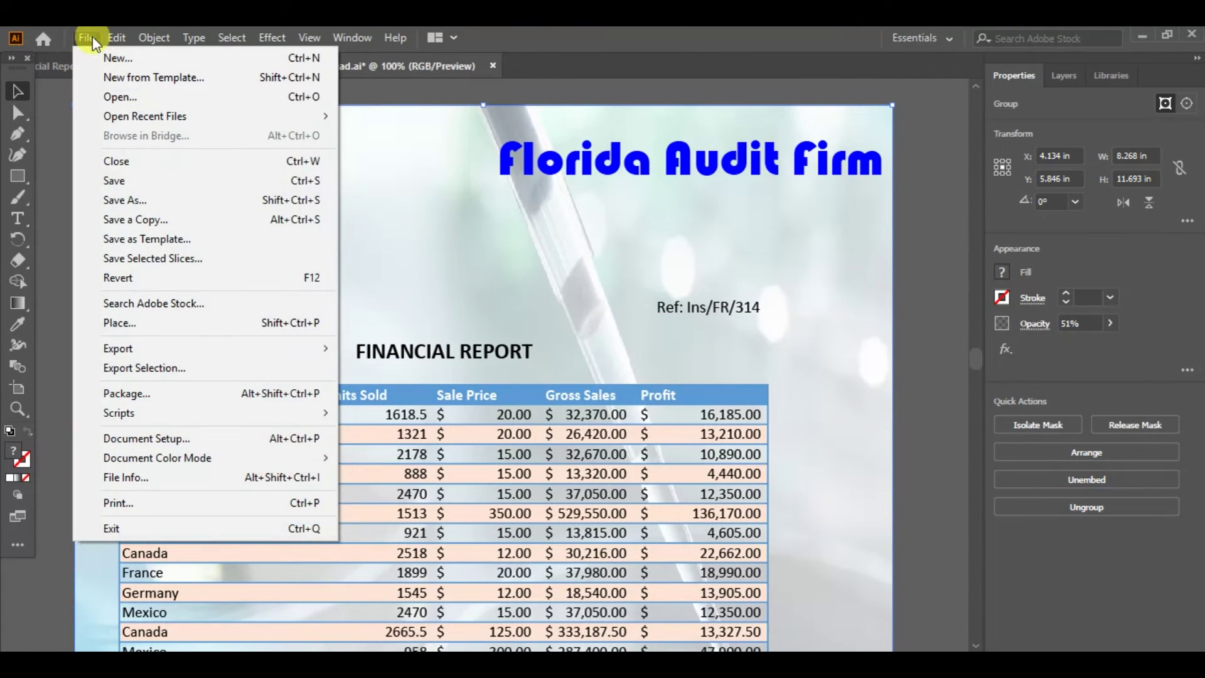
click(112, 201)
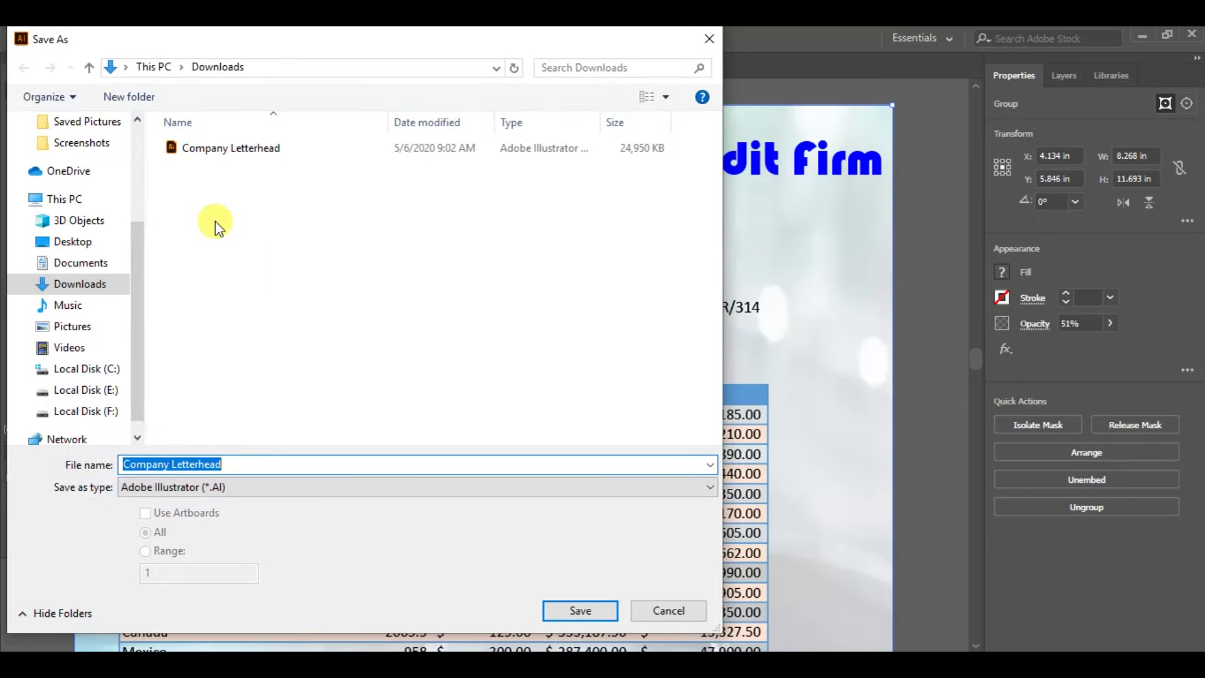
click(258, 467)
drag(253, 465, 95, 447)
text(L)
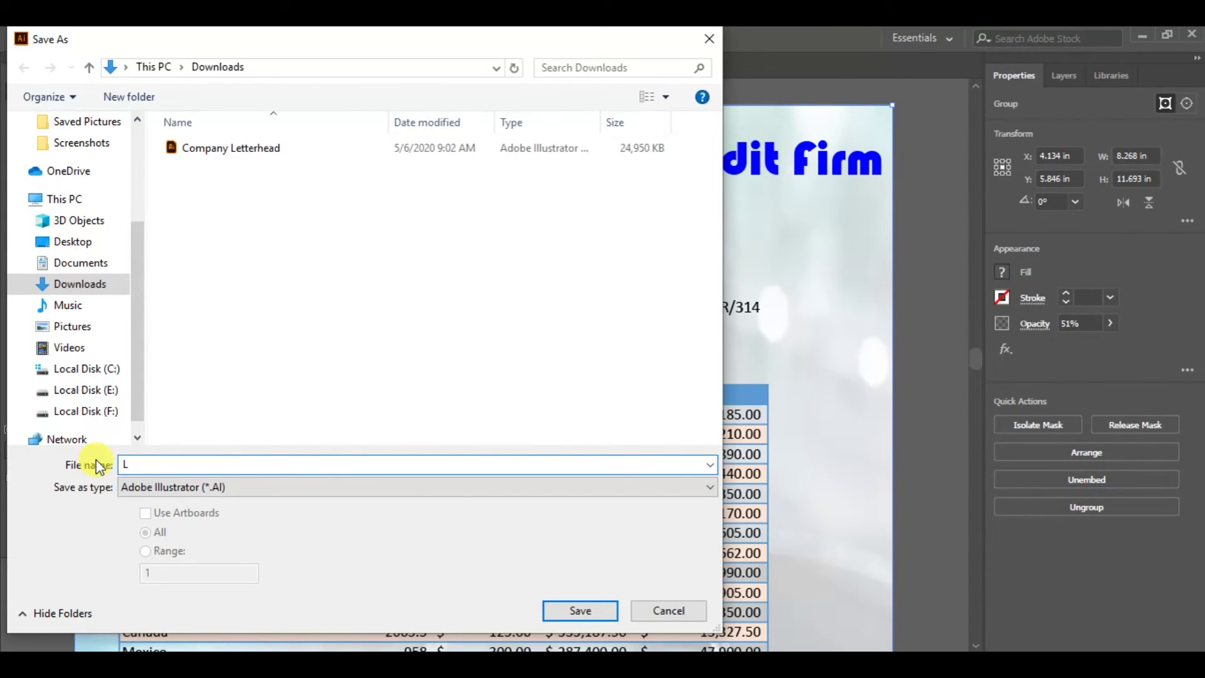
text(ett)
text(er)
text( No)
text( 123)
click(595, 616)
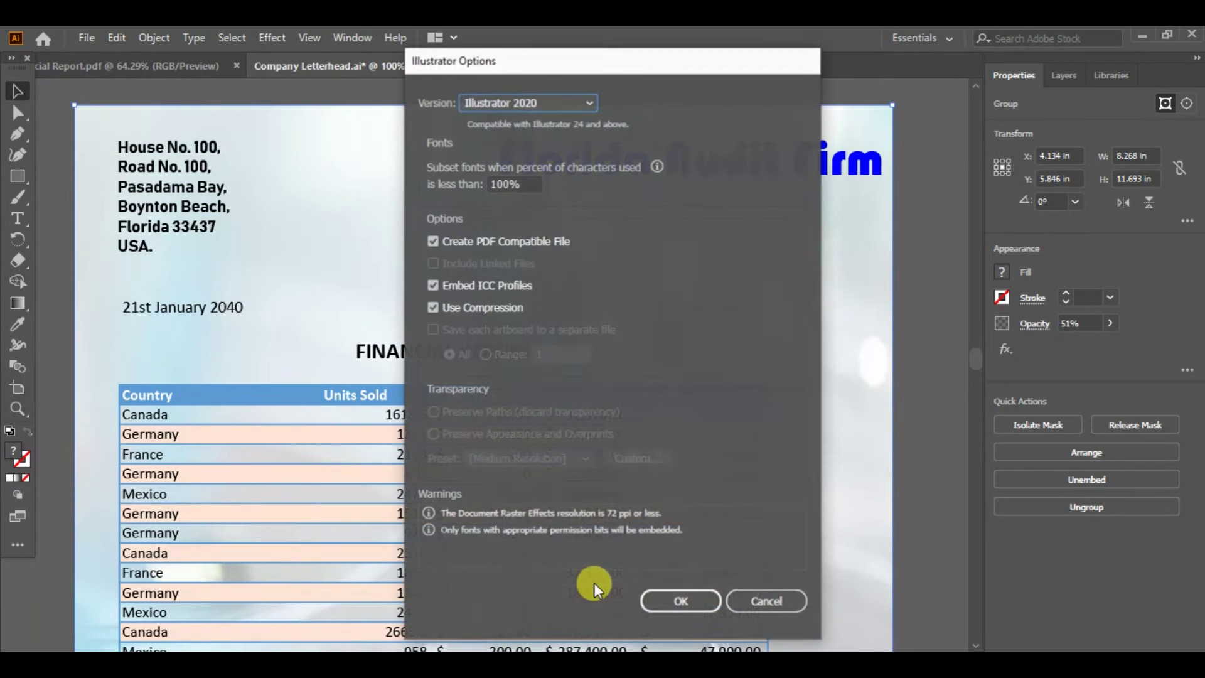
click(678, 602)
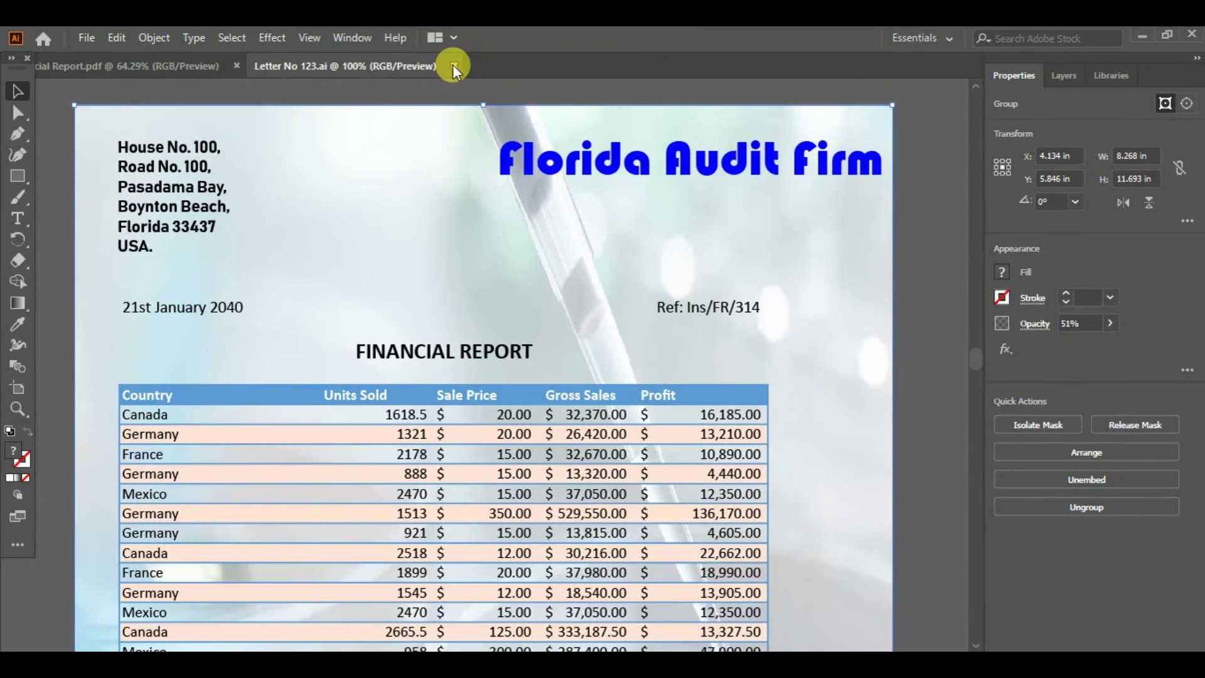
Close the Letter No 123 and Financial Report documents, then reopen Letter No 123.ai from Downloads.
click(453, 65)
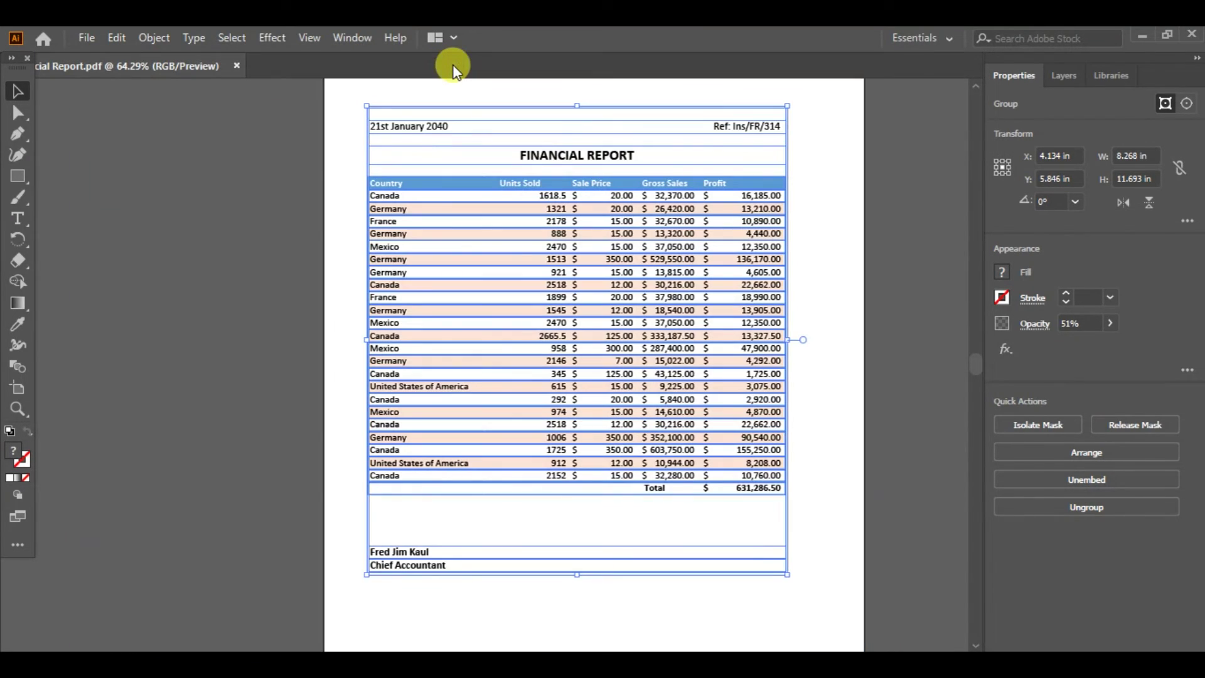
click(237, 65)
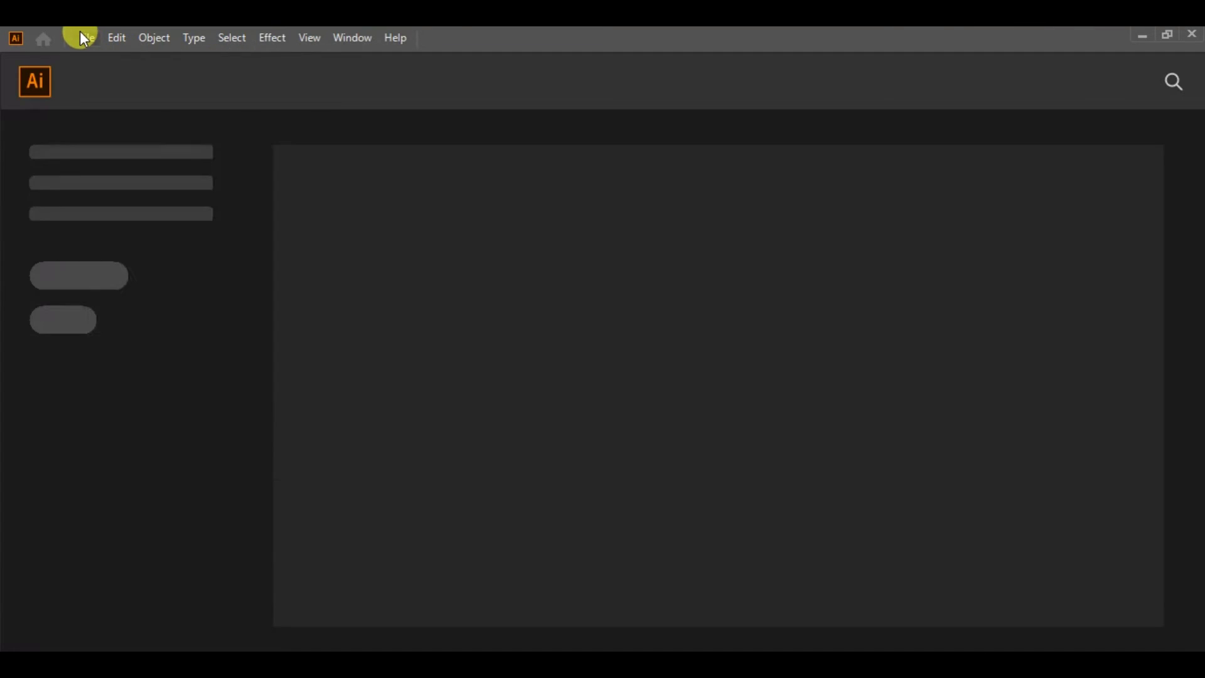
click(82, 39)
click(127, 100)
click(219, 207)
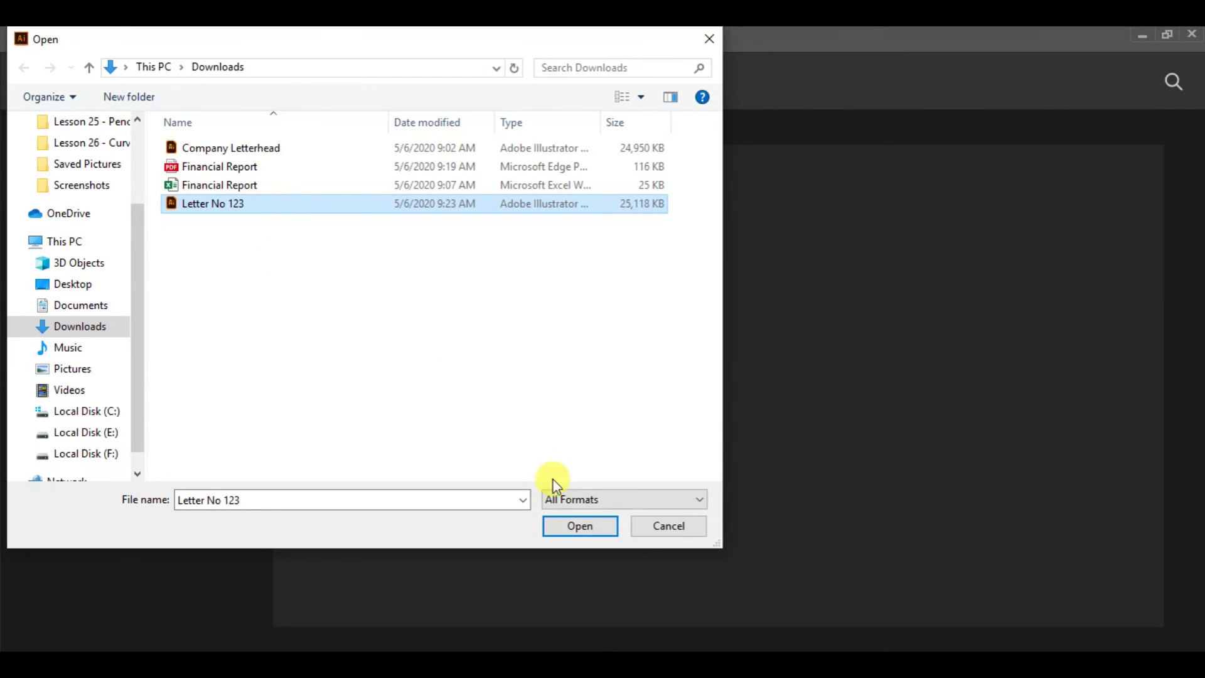
click(580, 525)
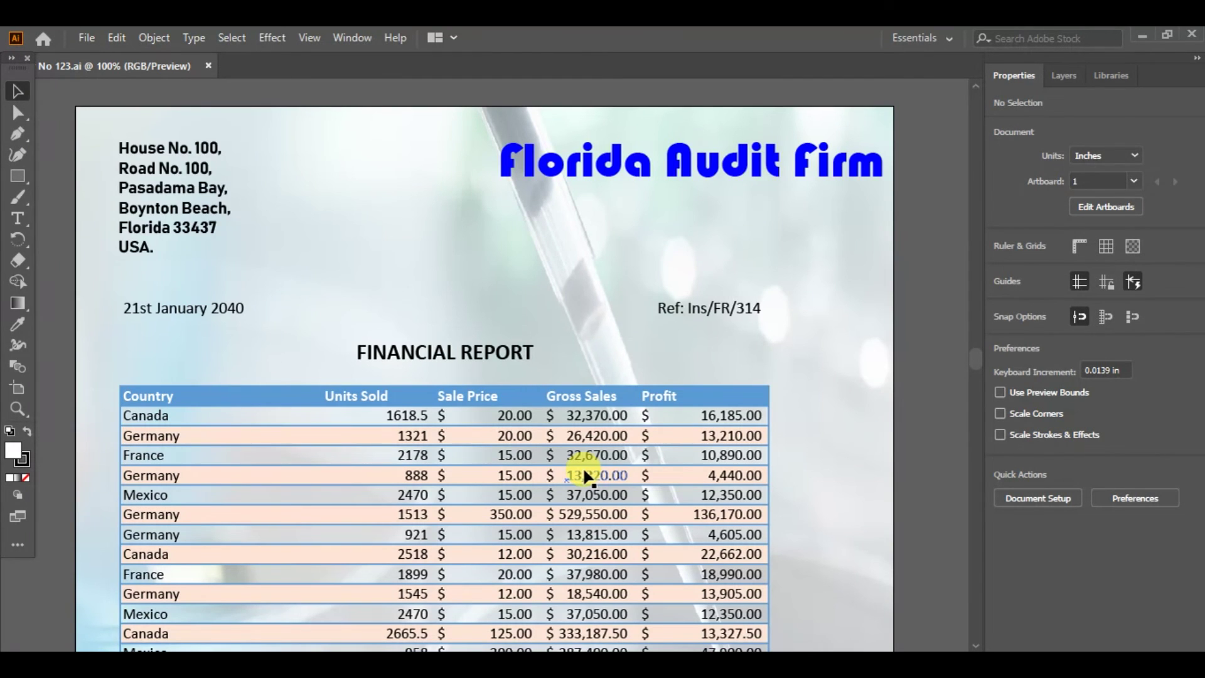
Check the report table, 631,286.50 total and signature, then select the letterhead background group.
scroll(584, 472, down, 1)
scroll(583, 472, down, 2)
scroll(583, 472, down, 3)
scroll(583, 473, down, 4)
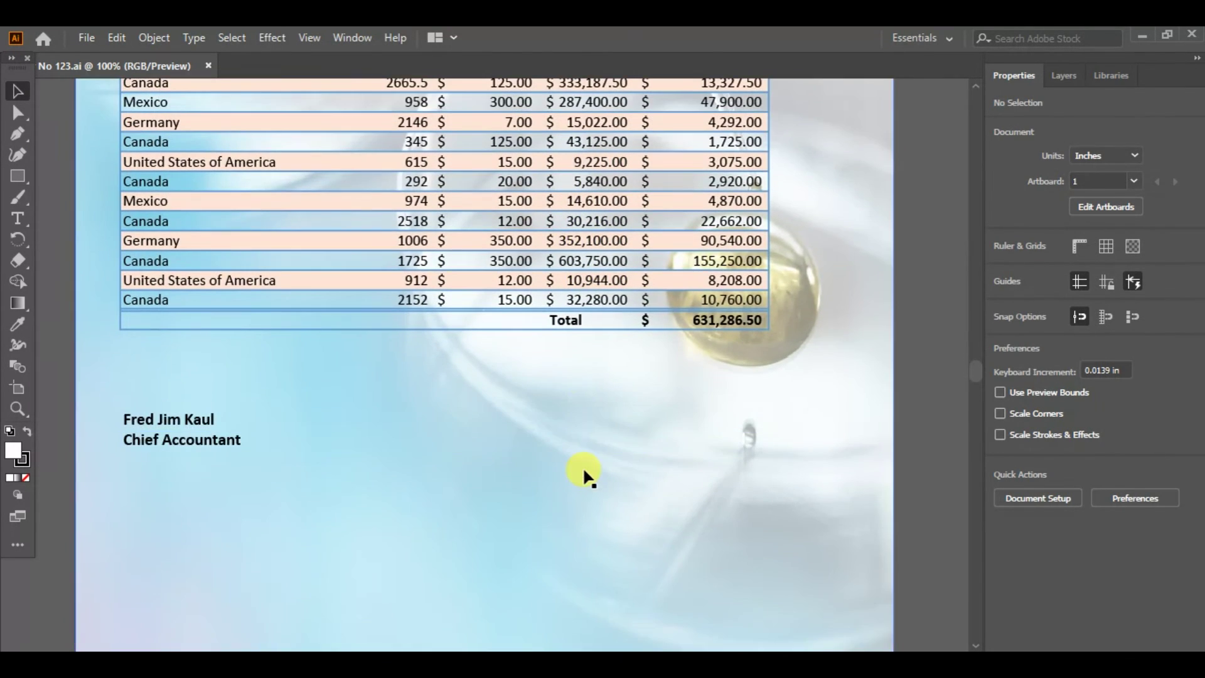
scroll(583, 473, up, 4)
scroll(584, 472, up, 3)
scroll(584, 472, up, 3)
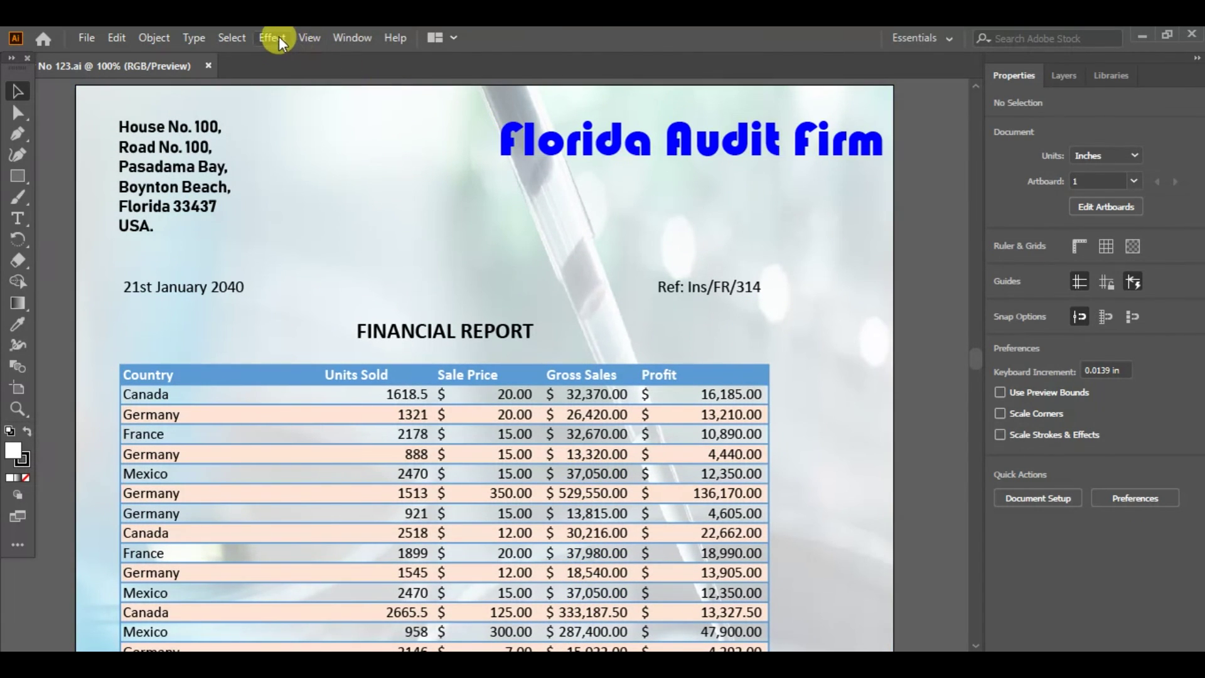
click(239, 40)
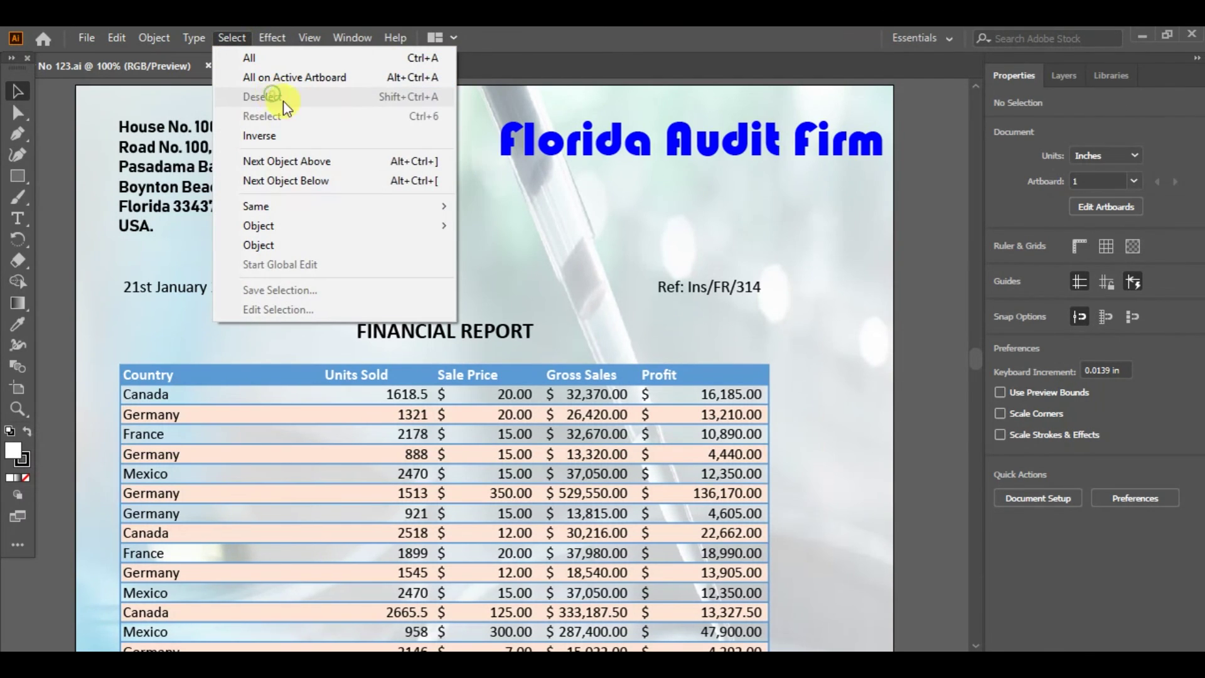
click(731, 220)
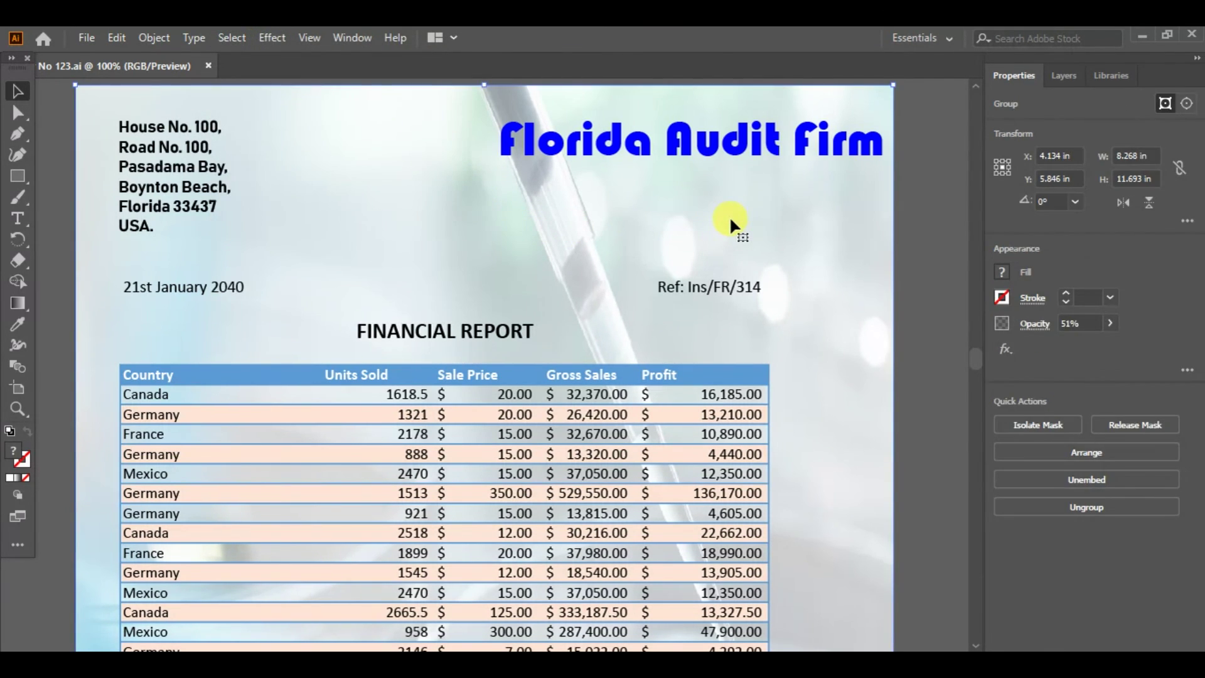